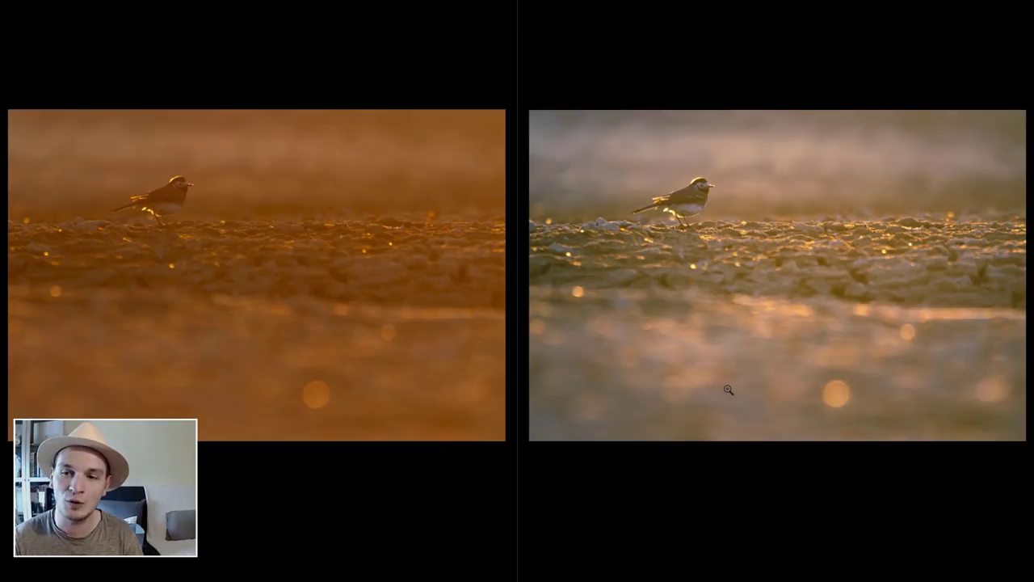
Step: In Before/After view, zoom 1:1 on the sand and blurred foreground, pan, then zoom back out
{"action": "left_click", "coordinate": [863, 243]}
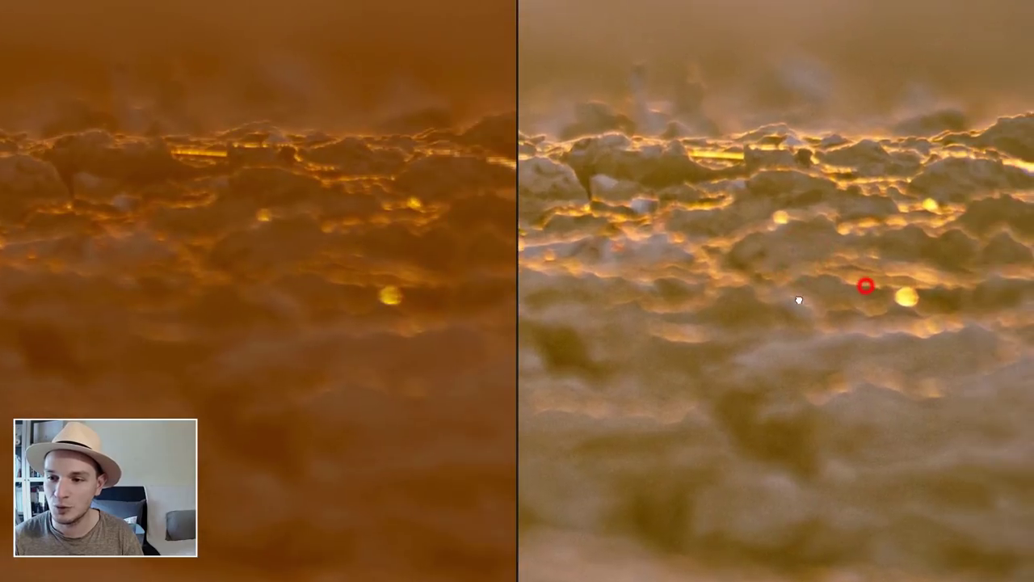
{"action": "left_click_drag", "start_coordinate": [799, 301], "coordinate": [762, 296]}
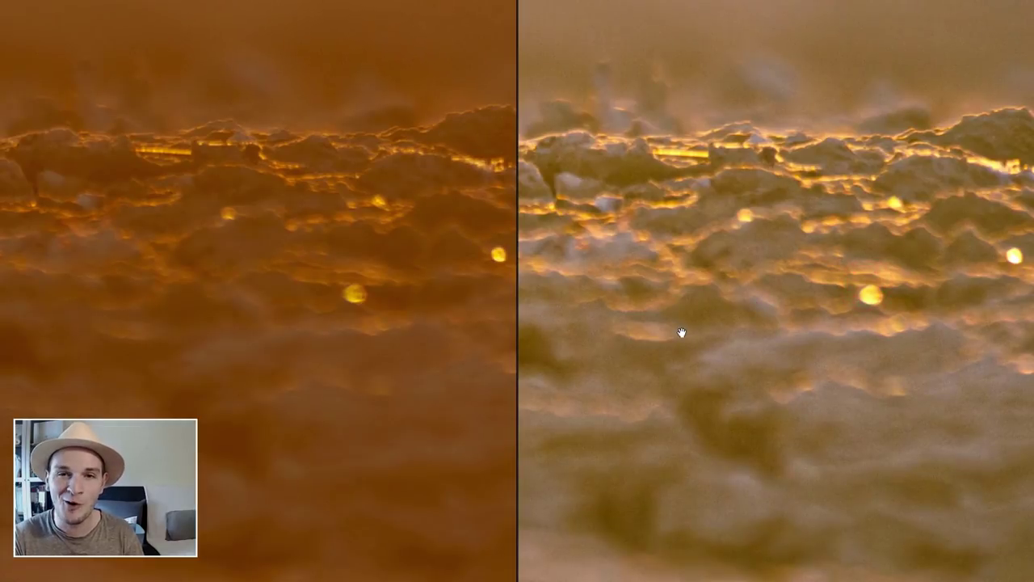
{"action": "left_click", "coordinate": [712, 311]}
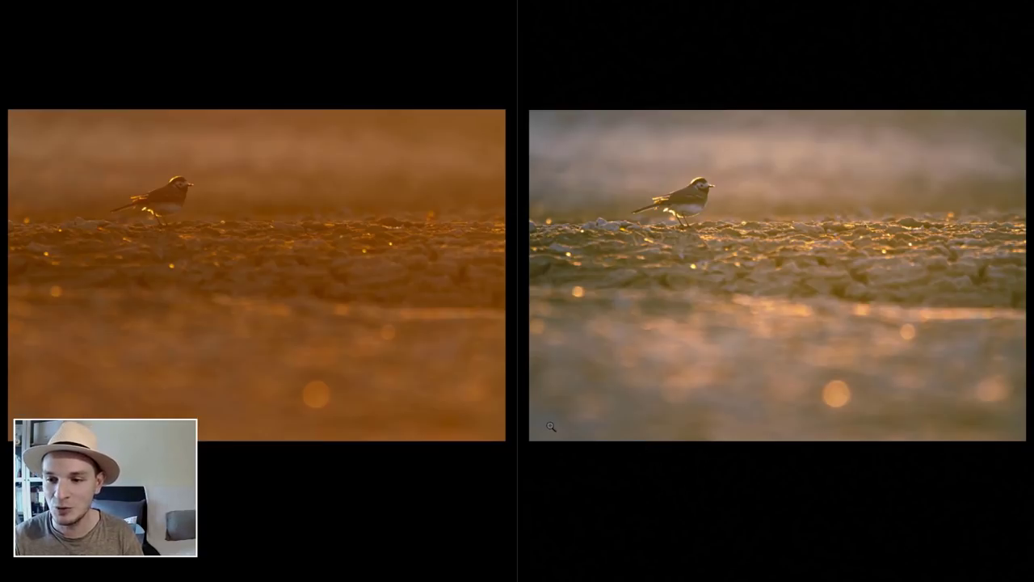
{"action": "left_click", "coordinate": [630, 412]}
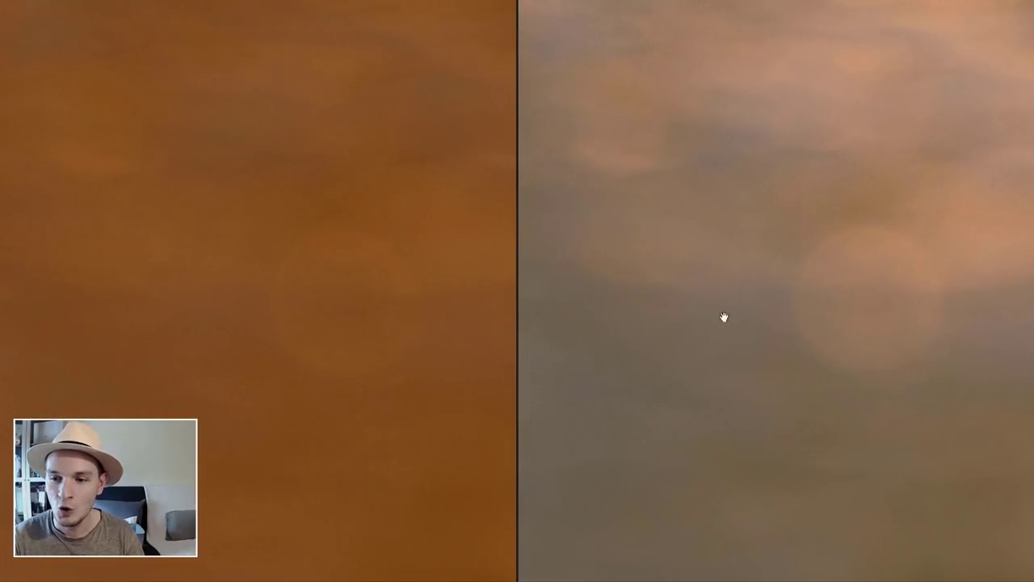
{"action": "left_click", "coordinate": [759, 298]}
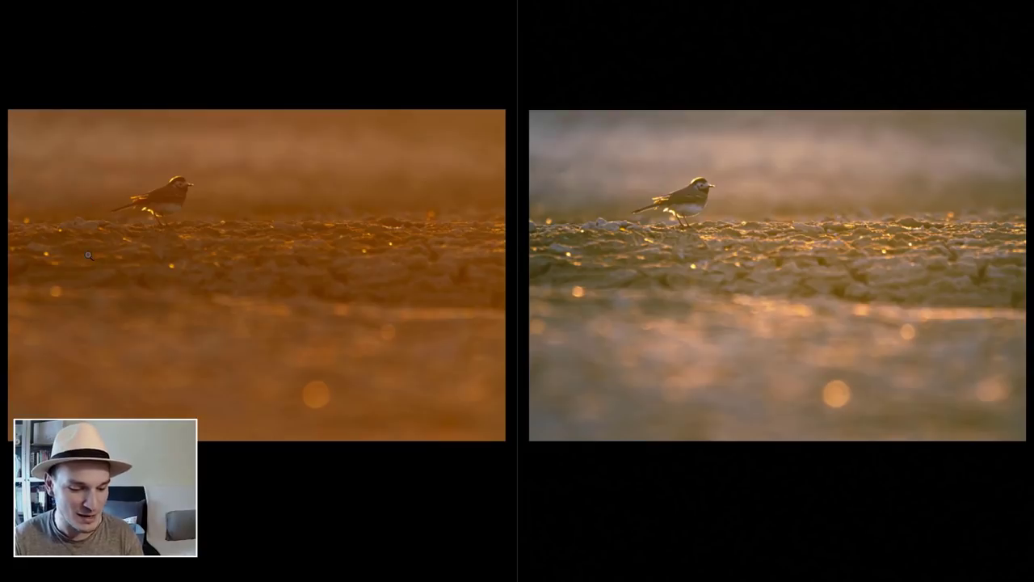
Step: Restore the full workspace, reset the wagtail photo to its original settings, and view it alone
{"action": "key", "text": "l"}
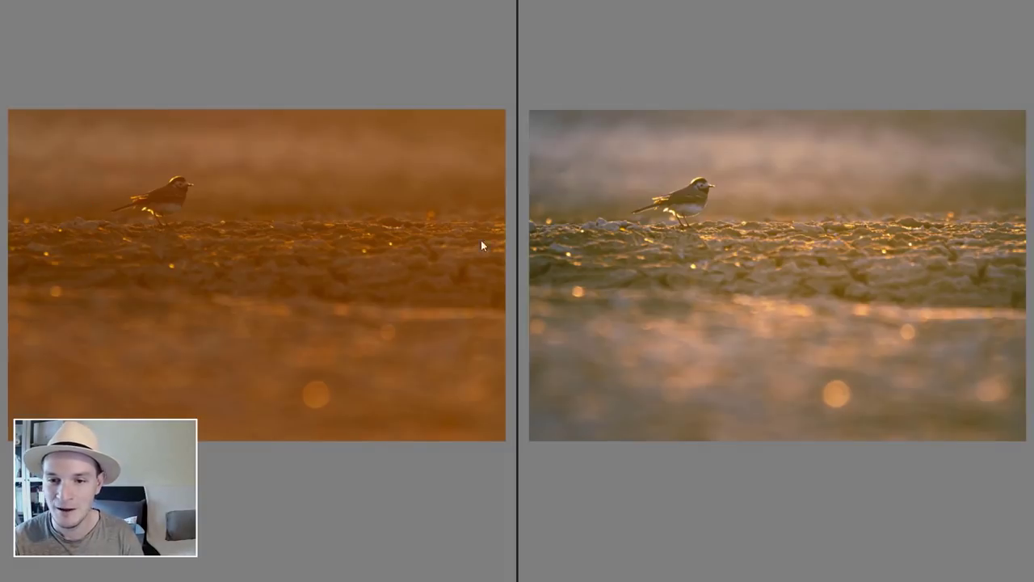
{"action": "key", "text": "l"}
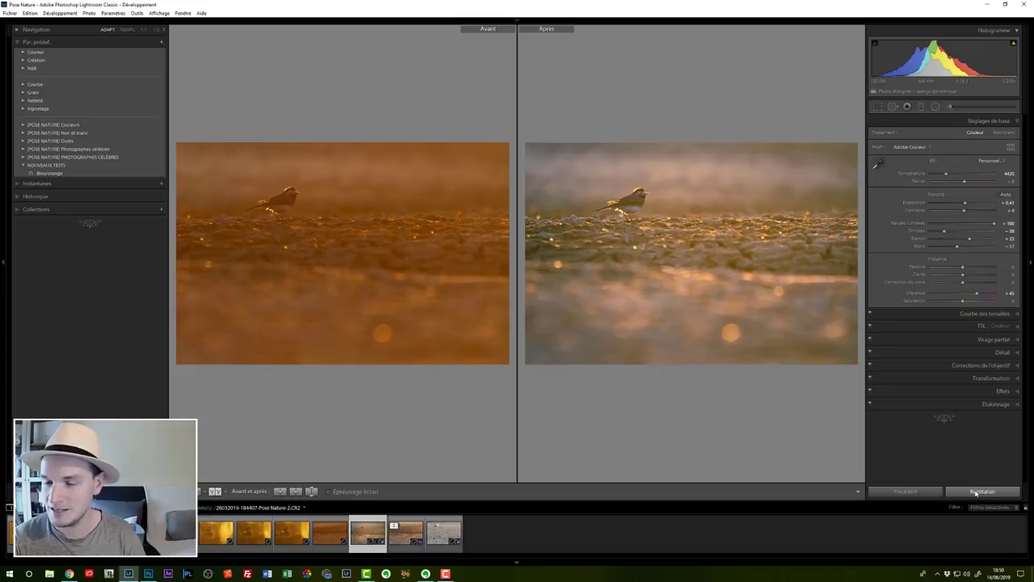
{"action": "left_click", "coordinate": [976, 490]}
{"action": "key", "text": "y"}
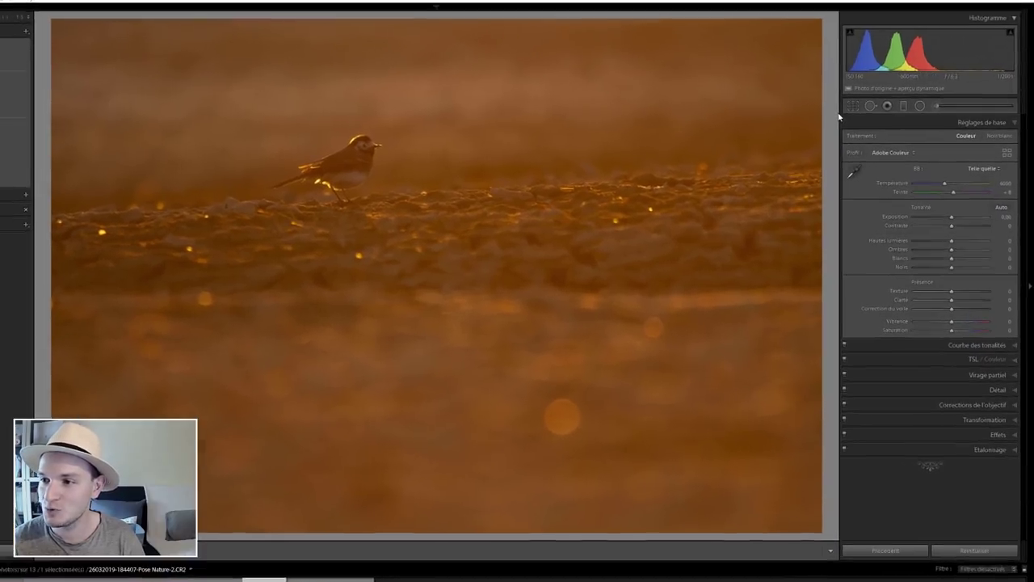
Step: Straighten the photo along the sloping sand horizon, rotating it about 3.78°
{"action": "left_click", "coordinate": [847, 105]}
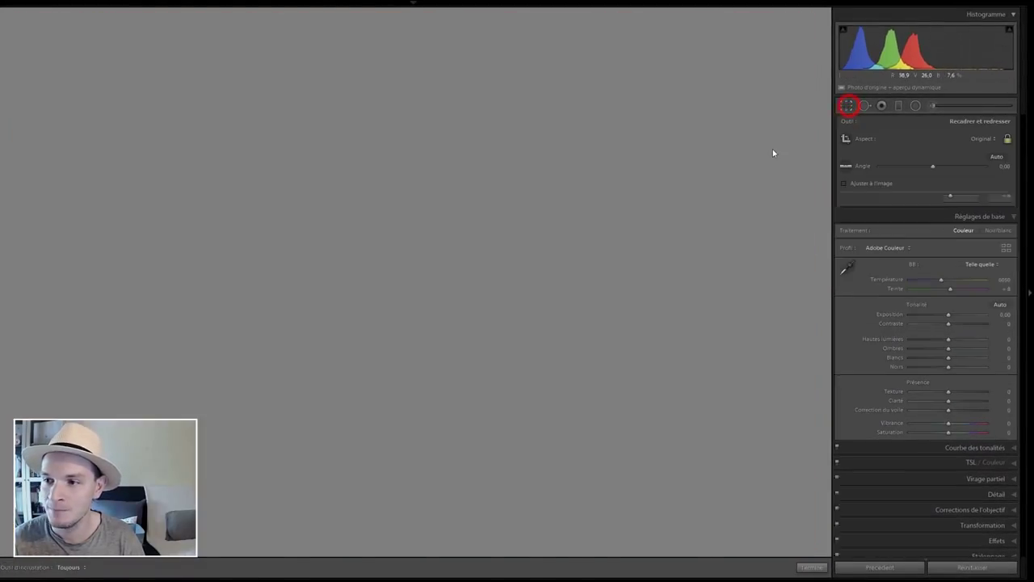
{"action": "left_click", "coordinate": [845, 168]}
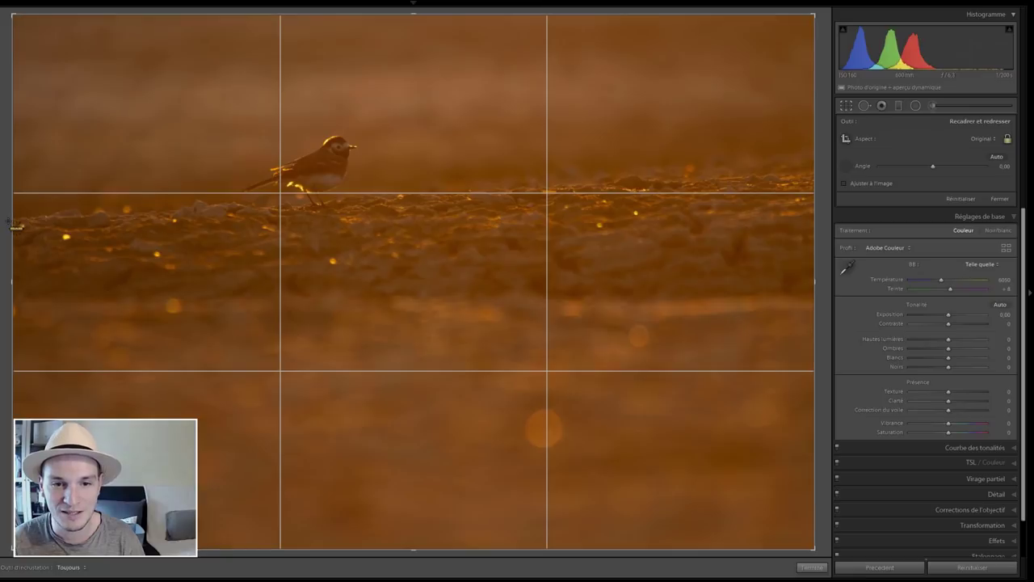
{"action": "left_click_drag", "start_coordinate": [8, 220], "coordinate": [828, 165]}
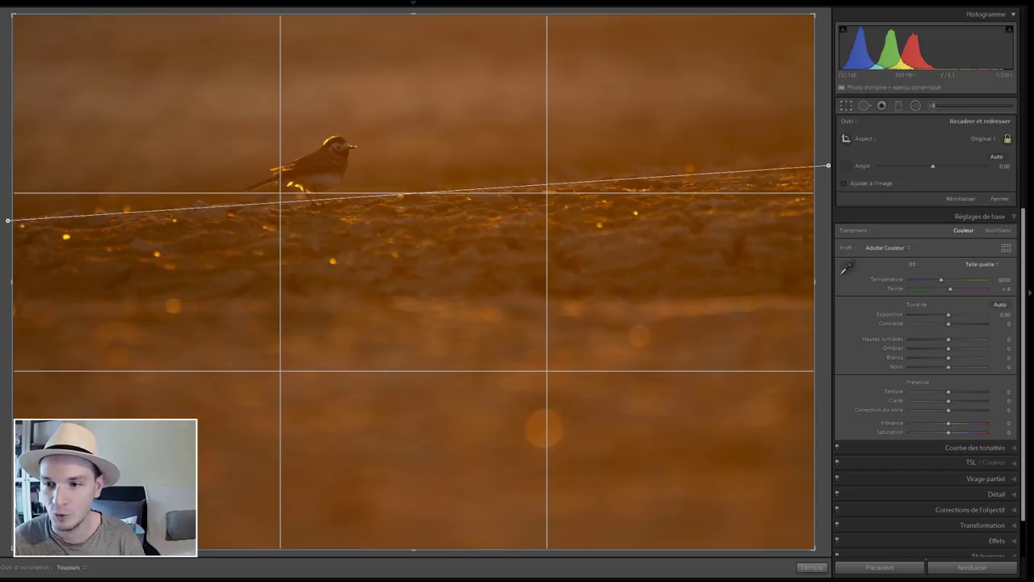
{"action": "left_click_drag", "start_coordinate": [828, 164], "coordinate": [828, 166]}
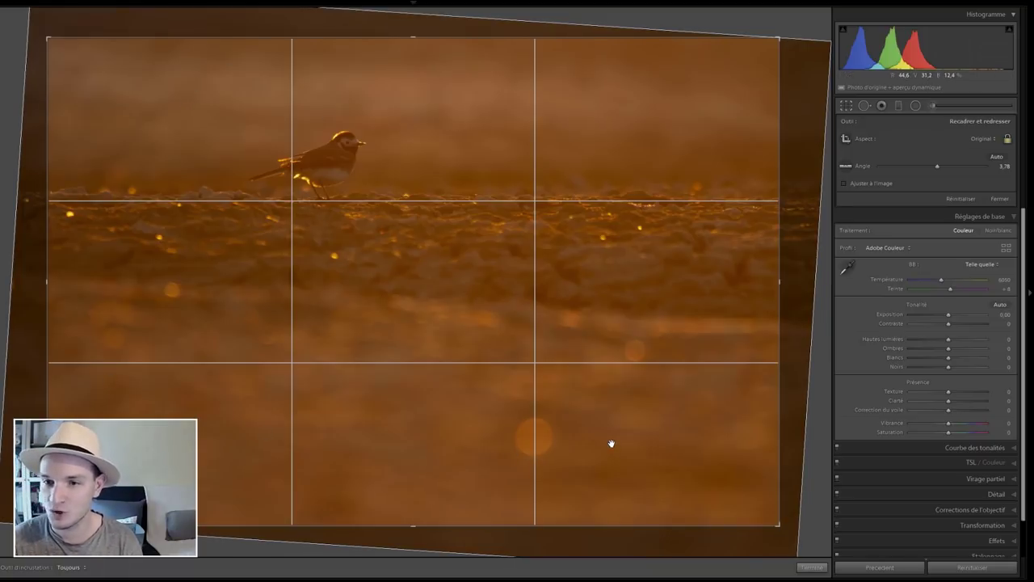
{"action": "key", "text": "Return"}
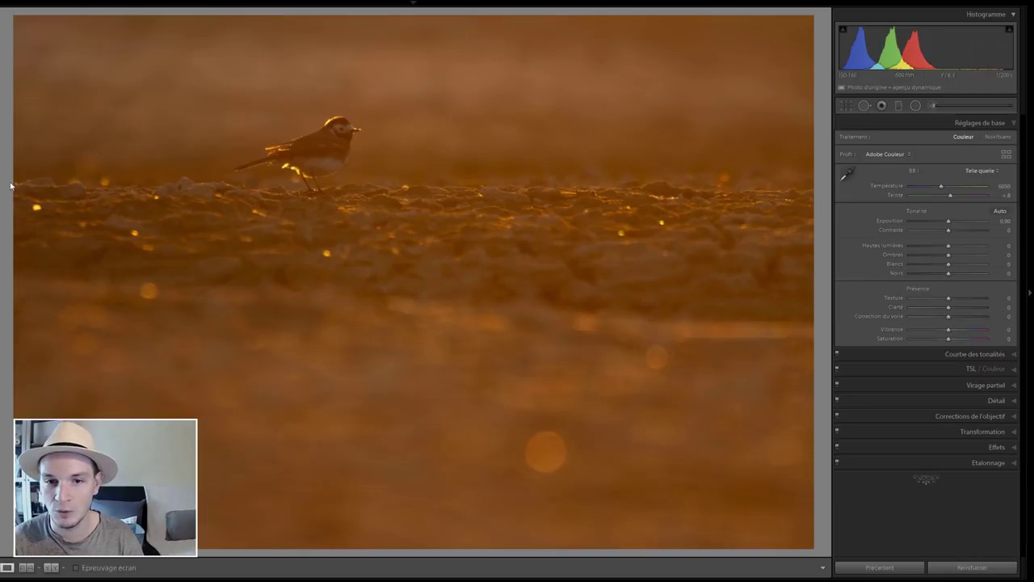
Step: Tighten the crop from the bottom-right corner and shift the photo left within the frame
{"action": "left_click", "coordinate": [844, 105]}
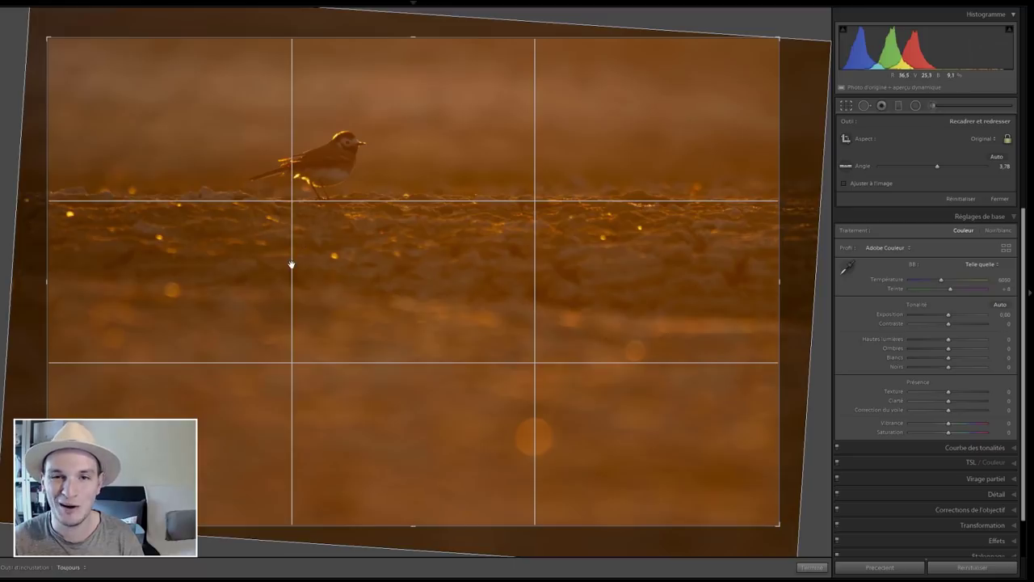
{"action": "left_click_drag", "start_coordinate": [780, 524], "coordinate": [767, 513]}
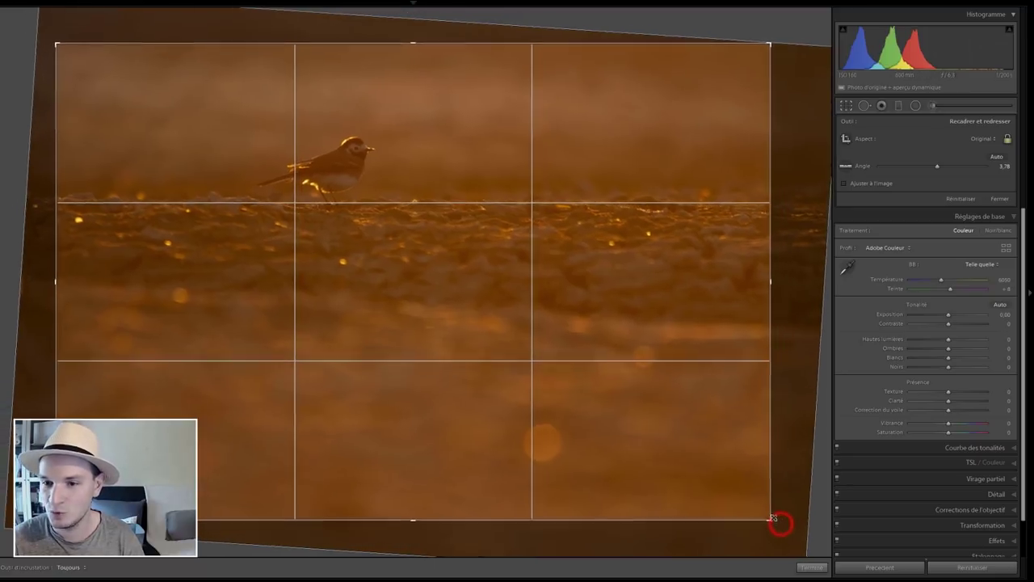
{"action": "left_click_drag", "start_coordinate": [582, 454], "coordinate": [566, 452]}
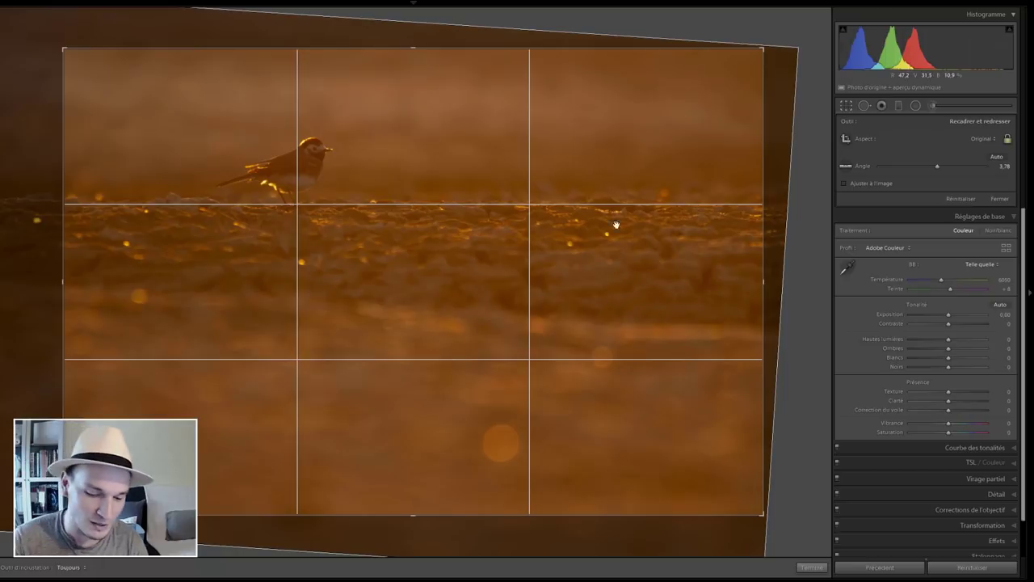
{"action": "key", "text": "Return"}
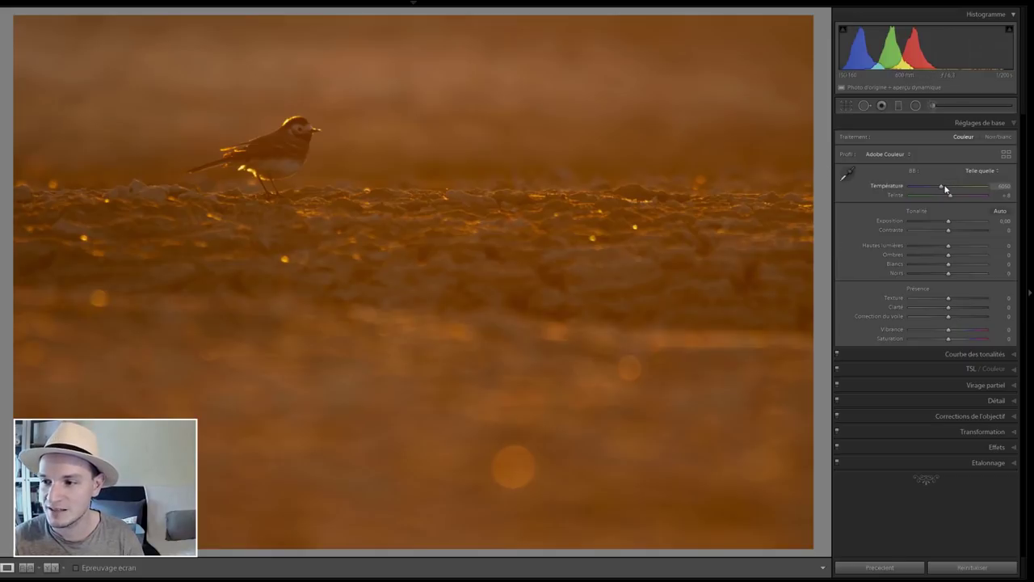
Step: Set Temperature to 4675, Exposure to +0.16 and Contrast to +7 in the Basic panel
{"action": "left_click_drag", "start_coordinate": [942, 190], "coordinate": [931, 193]}
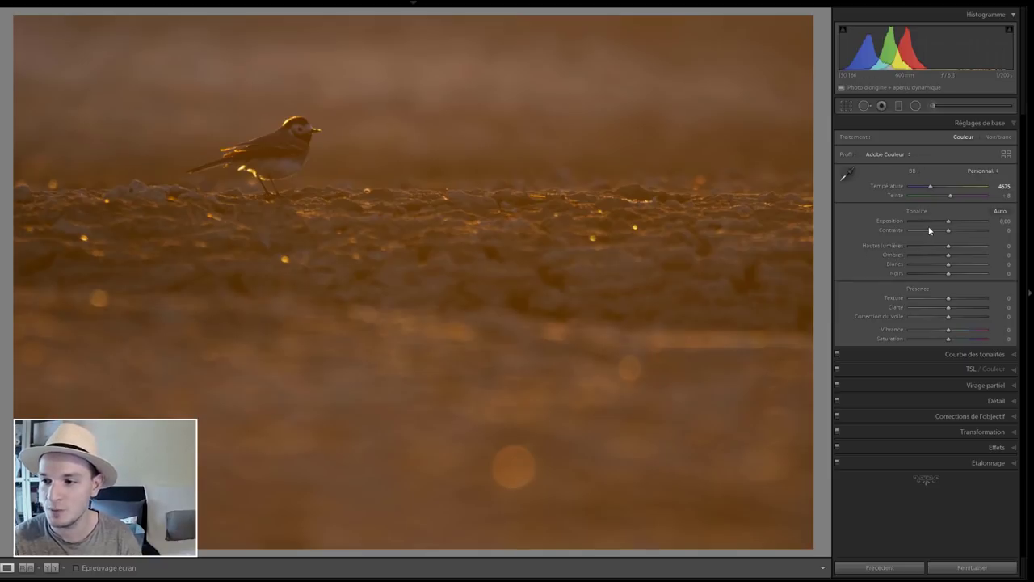
{"action": "left_click_drag", "start_coordinate": [949, 221], "coordinate": [950, 233]}
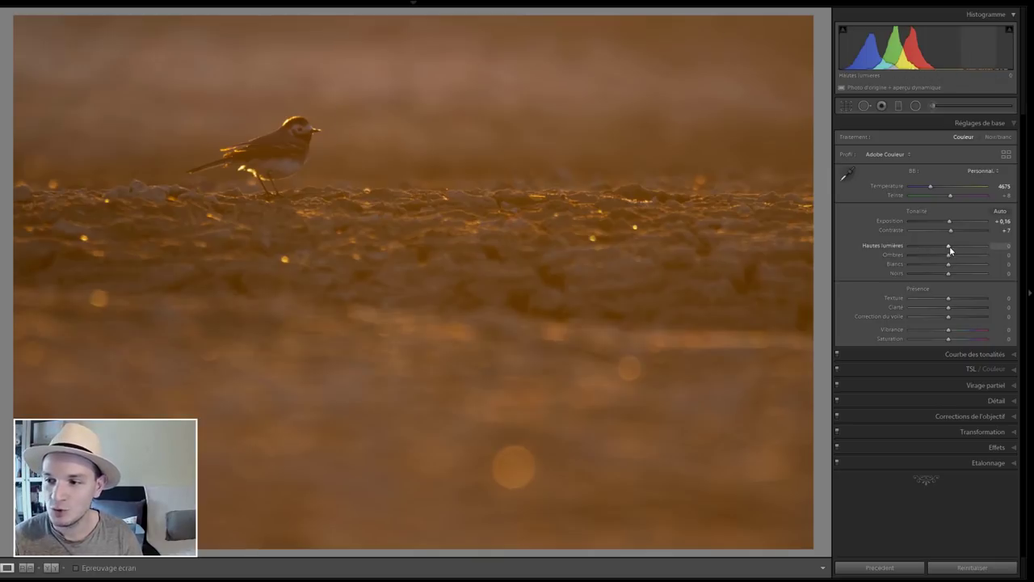
Step: Set Highlights +66, Whites +35 and Blacks -3, then show Before/After side by side
{"action": "left_click_drag", "start_coordinate": [951, 249], "coordinate": [968, 266]}
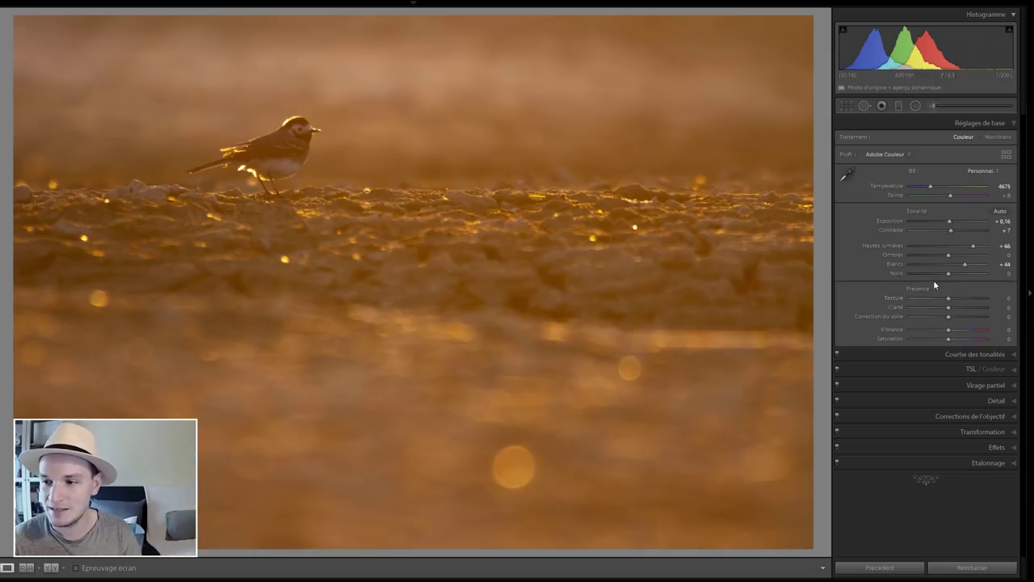
{"action": "left_click_drag", "start_coordinate": [965, 264], "coordinate": [964, 266]}
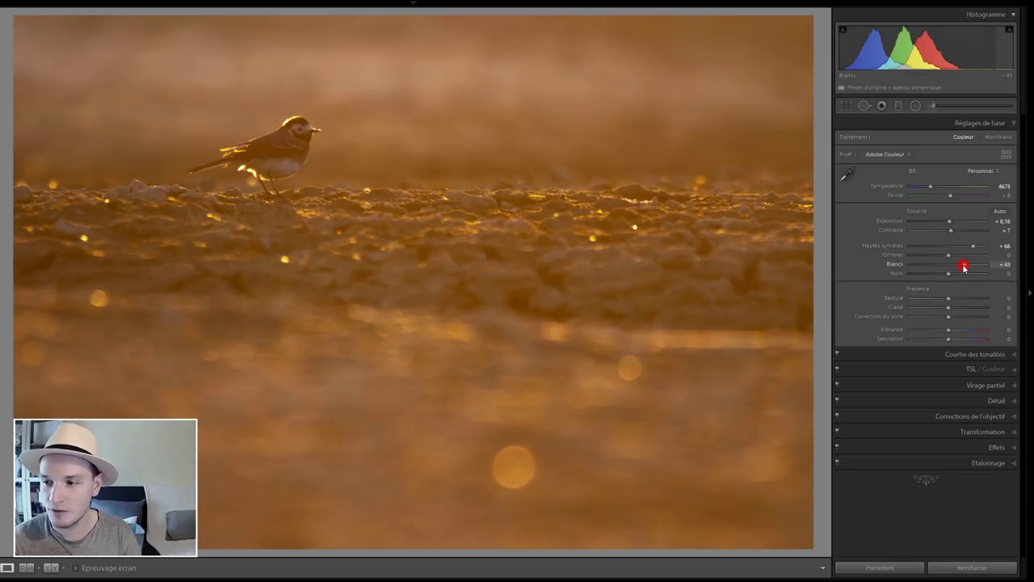
{"action": "double_click", "coordinate": [895, 264]}
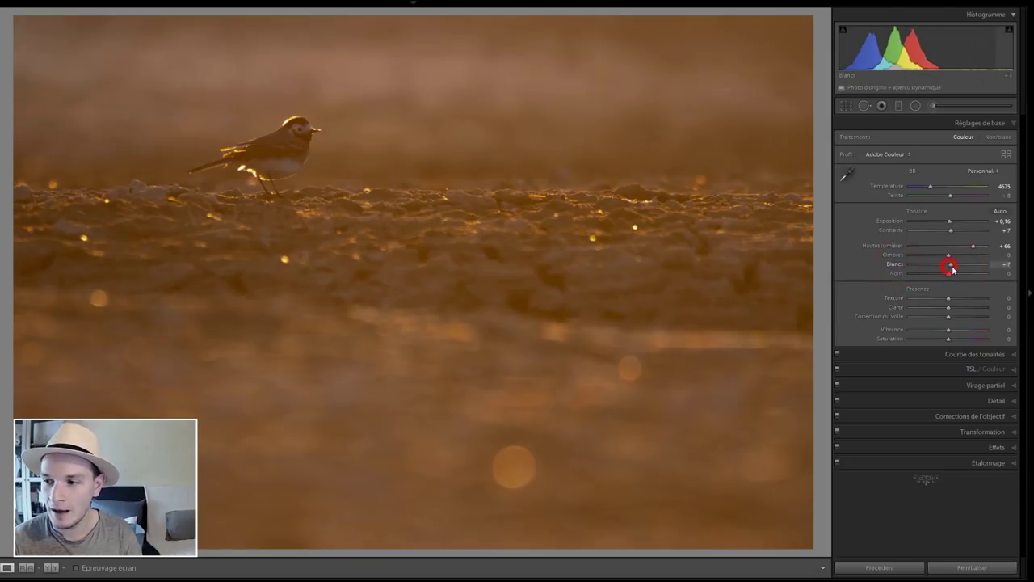
{"action": "left_click_drag", "start_coordinate": [948, 264], "coordinate": [963, 270]}
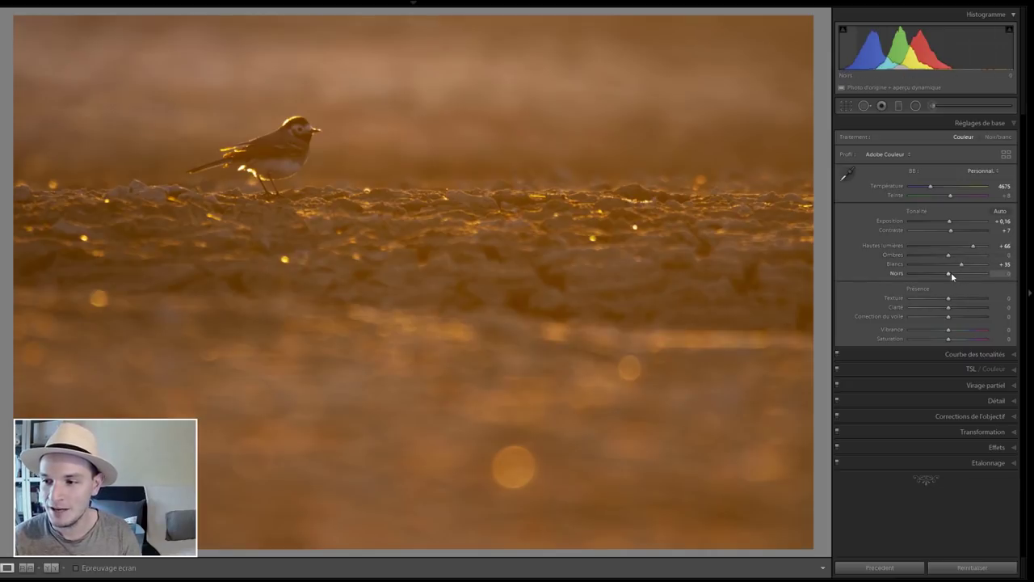
{"action": "left_click_drag", "start_coordinate": [948, 276], "coordinate": [947, 277]}
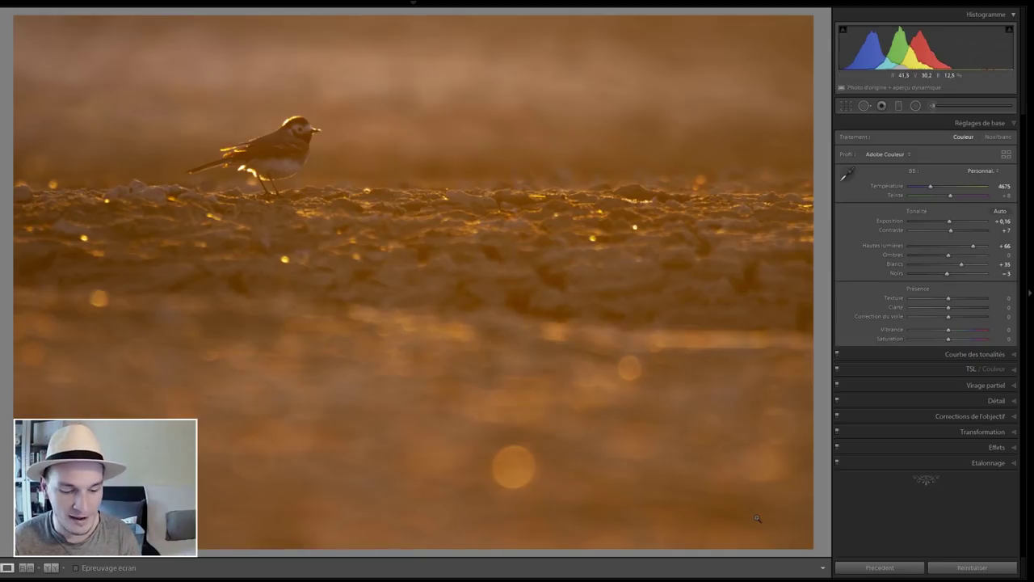
{"action": "key", "text": "y"}
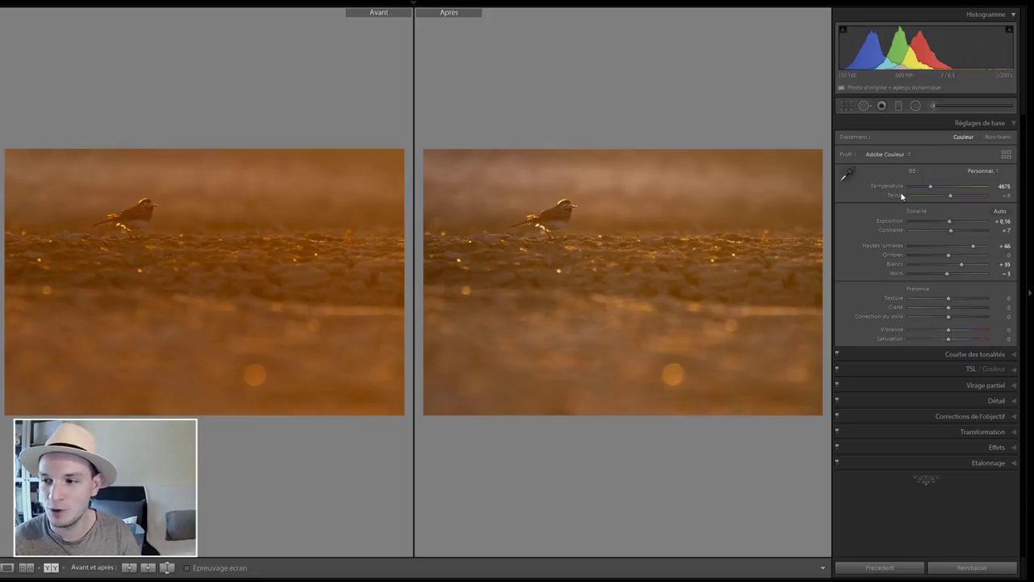
Step: Cool Temperature to about 4166 and return to the single Loupe view
{"action": "left_click", "coordinate": [932, 187]}
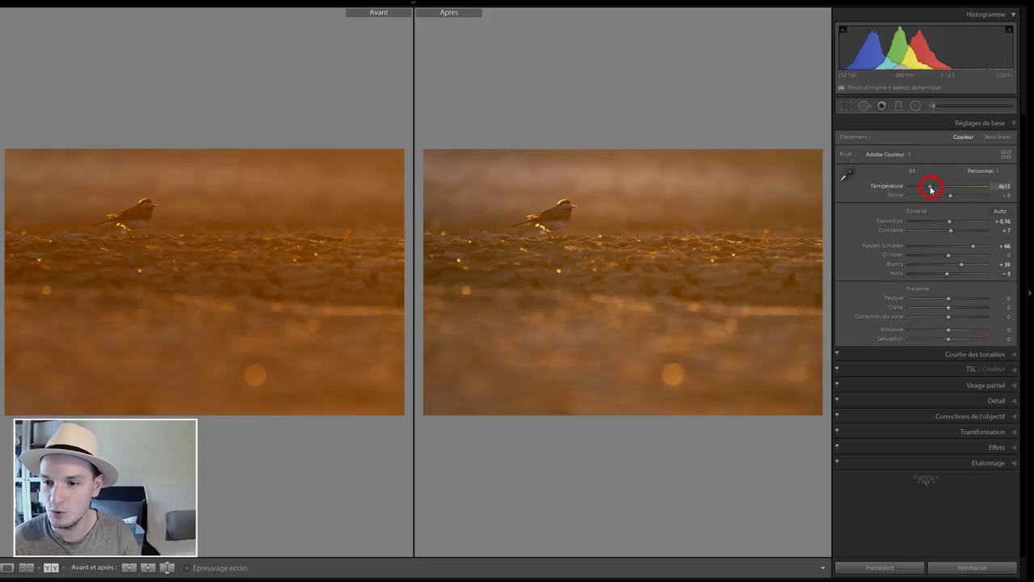
{"action": "left_click_drag", "start_coordinate": [932, 189], "coordinate": [927, 188]}
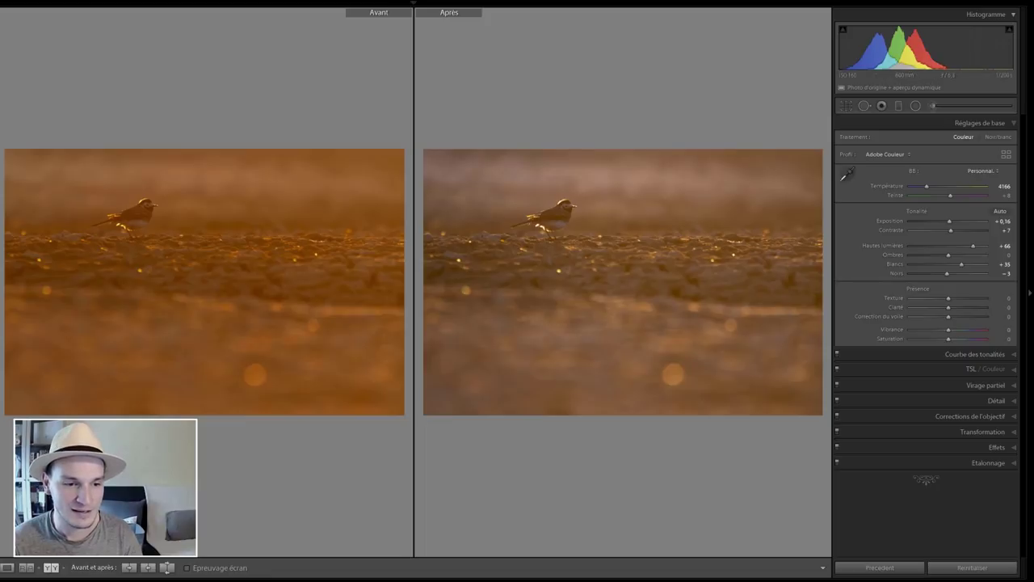
{"action": "key", "text": "y"}
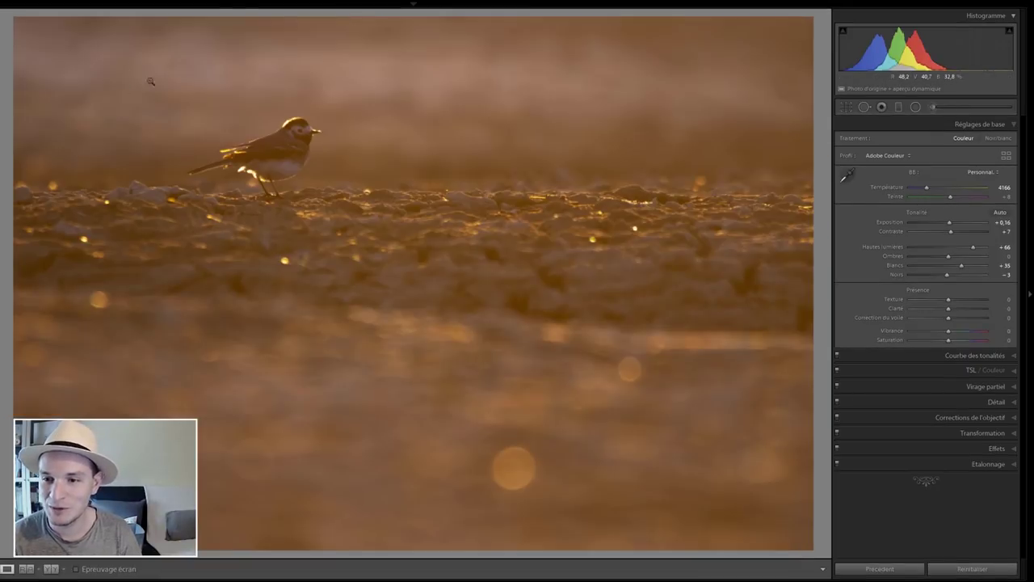
{"action": "left_click", "coordinate": [457, 353]}
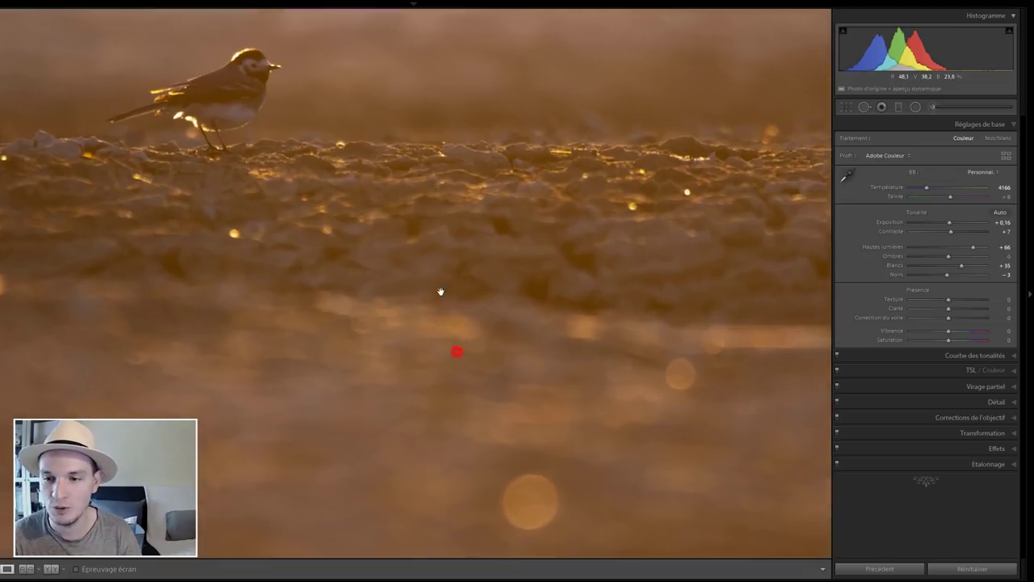
{"action": "left_click_drag", "start_coordinate": [508, 249], "coordinate": [365, 195]}
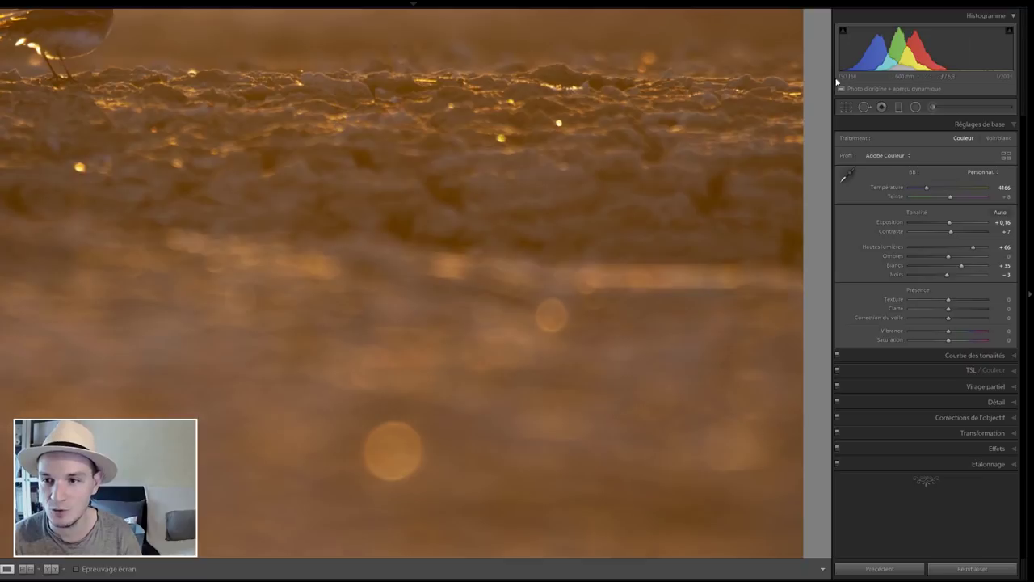
{"action": "left_click_drag", "start_coordinate": [236, 121], "coordinate": [345, 114]}
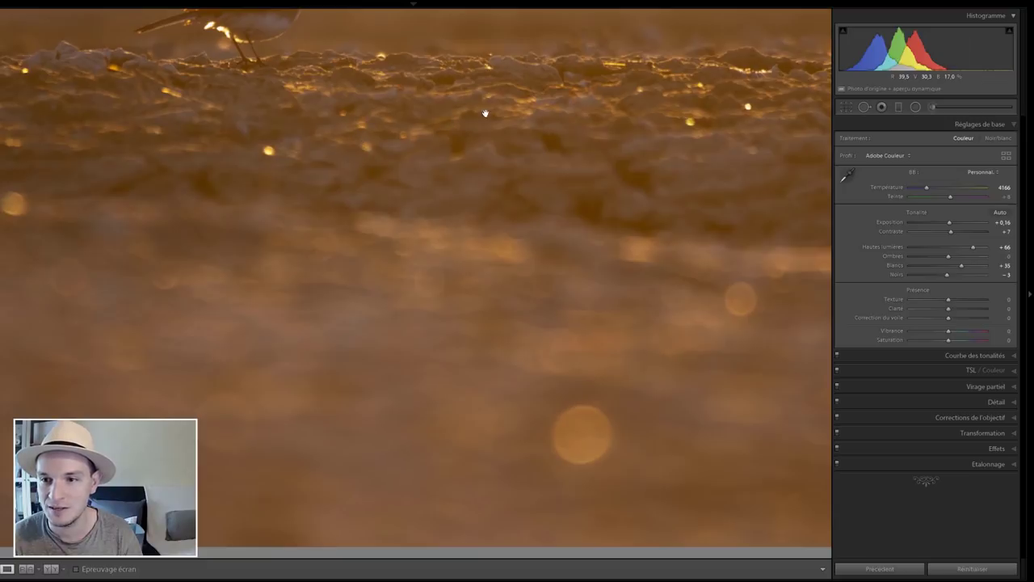
{"action": "left_click_drag", "start_coordinate": [316, 115], "coordinate": [337, 118]}
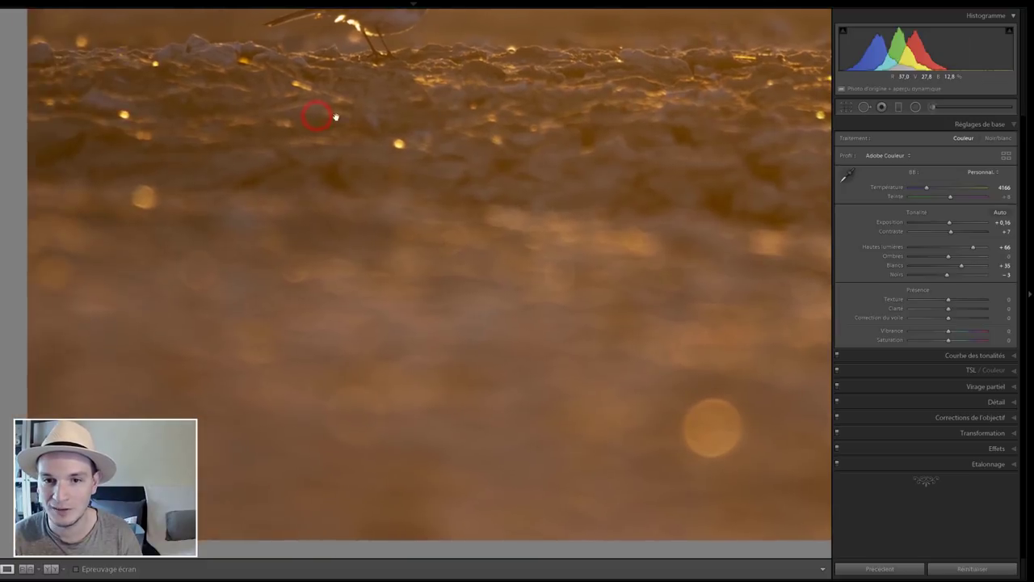
{"action": "left_click_drag", "start_coordinate": [427, 166], "coordinate": [371, 155]}
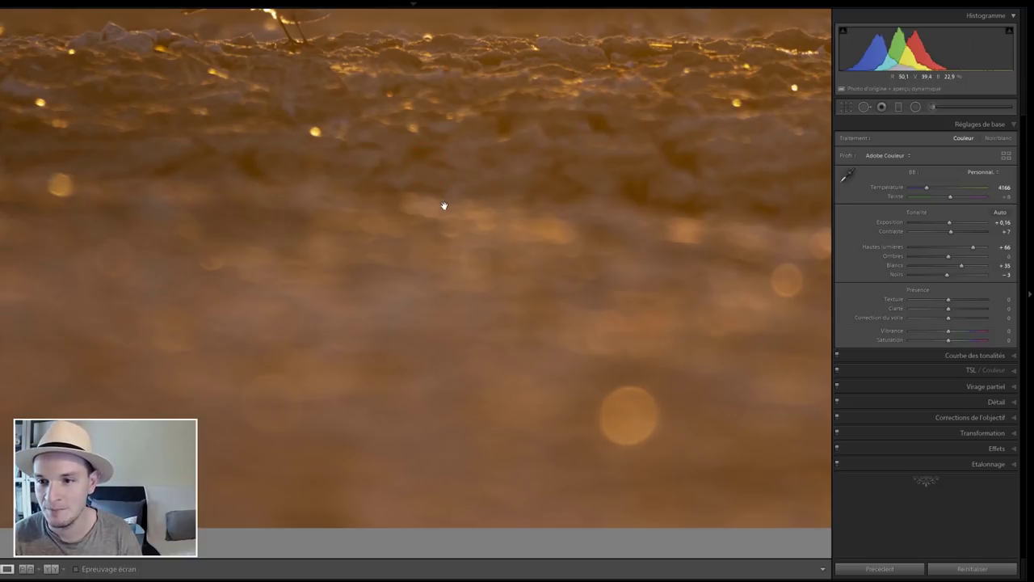
{"action": "left_click_drag", "start_coordinate": [444, 205], "coordinate": [399, 224]}
{"action": "left_click", "coordinate": [399, 227]}
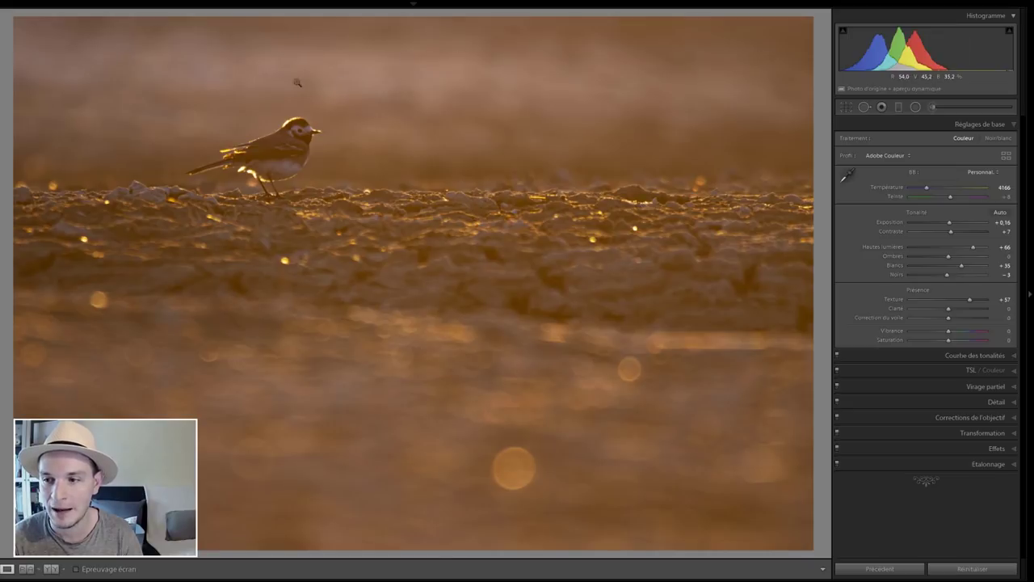
{"action": "left_click_drag", "start_coordinate": [949, 309], "coordinate": [962, 314]}
{"action": "left_click", "coordinate": [630, 34]}
{"action": "left_click_drag", "start_coordinate": [611, 108], "coordinate": [463, 135]}
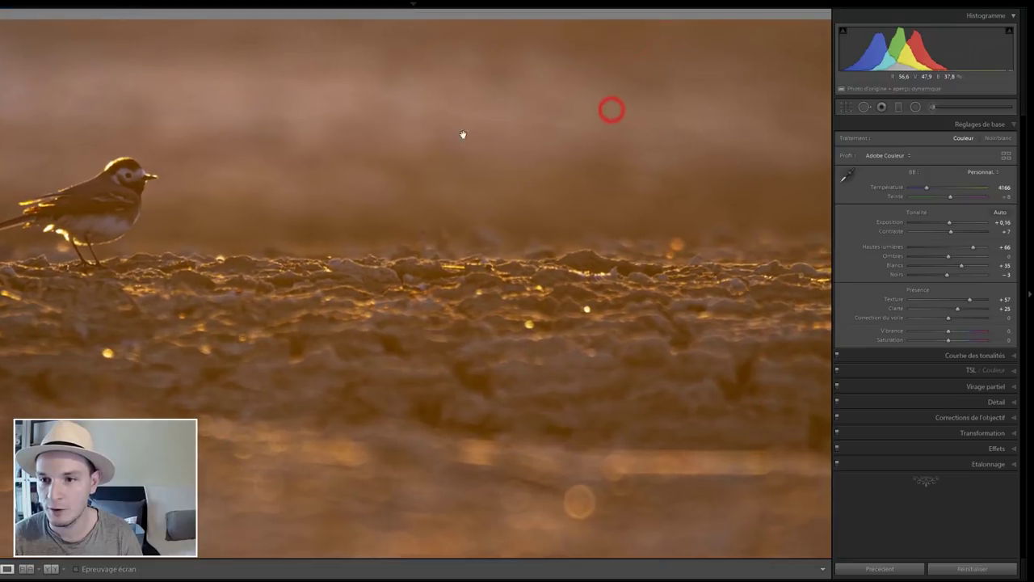
{"action": "left_click", "coordinate": [459, 170]}
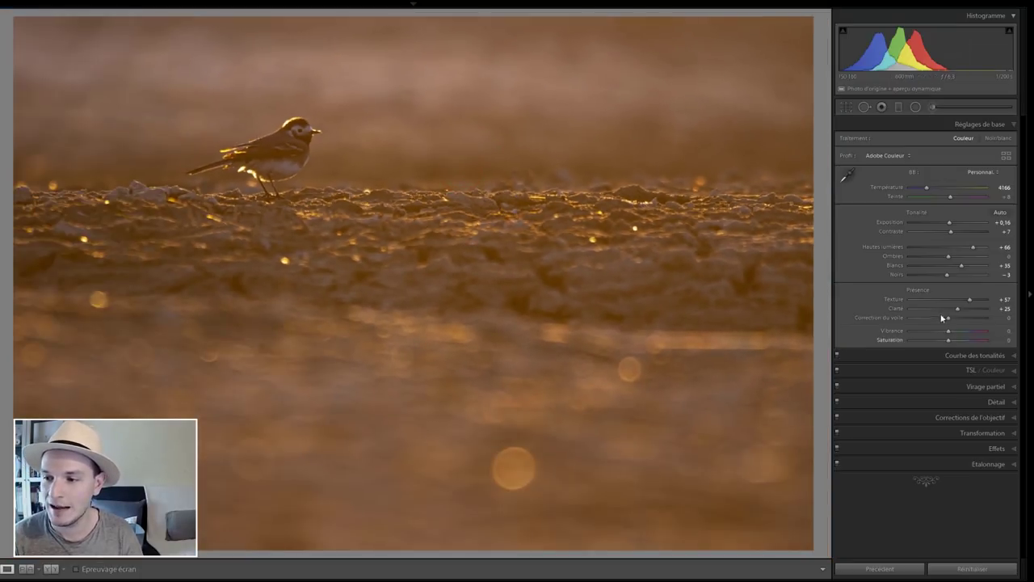
{"action": "double_click", "coordinate": [899, 308]}
{"action": "double_click", "coordinate": [893, 300]}
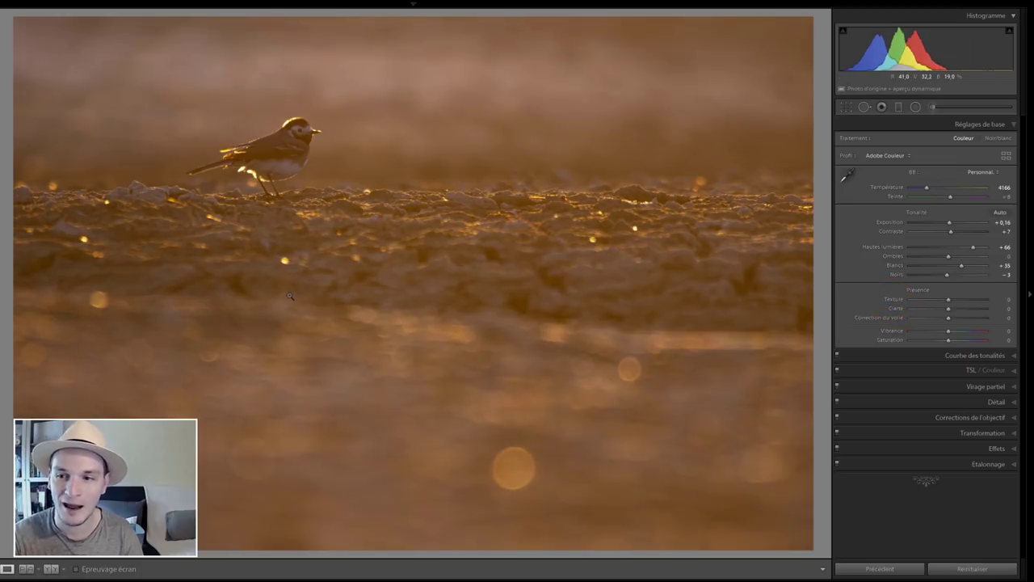
Step: Start an Adjustment Brush with Effect reset and brush Size enlarged to about 29
{"action": "left_click", "coordinate": [933, 107]}
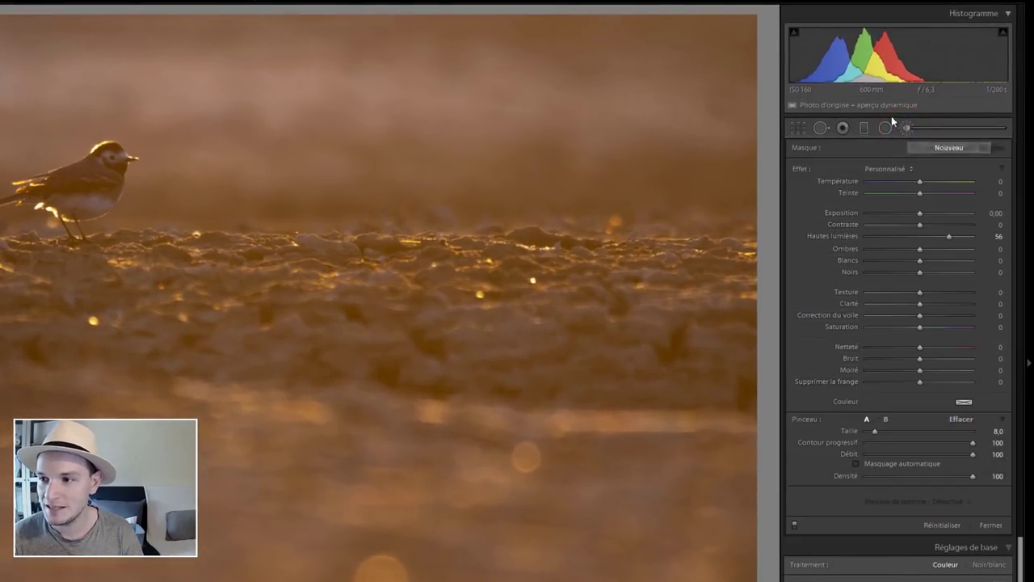
{"action": "double_click", "coordinate": [802, 168]}
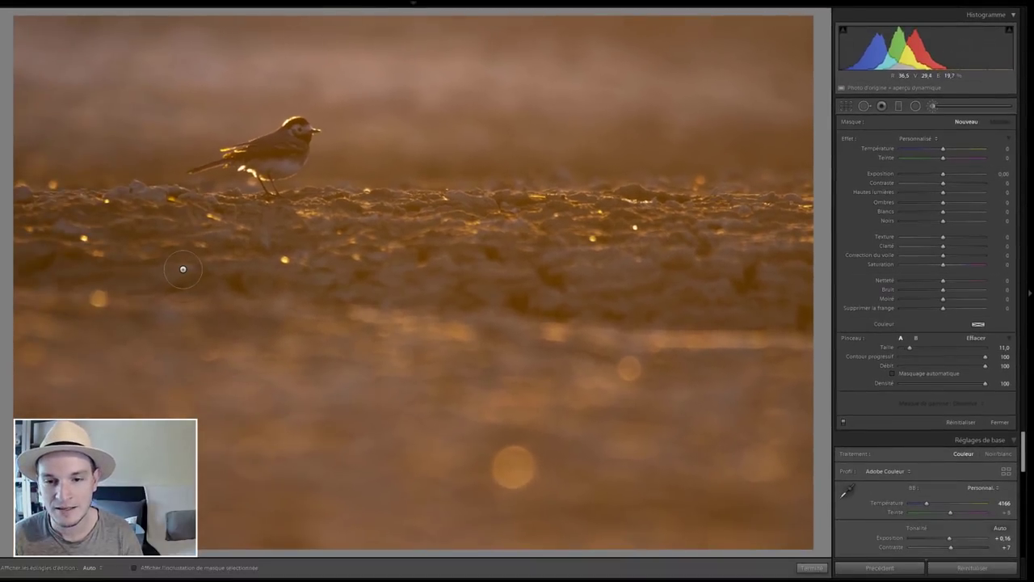
{"action": "scroll", "coordinate": [161, 269], "scroll_direction": "up", "scroll_amount": 4}
{"action": "scroll", "coordinate": [161, 270], "scroll_direction": "up", "scroll_amount": 5}
{"action": "scroll", "coordinate": [162, 269], "scroll_direction": "up", "scroll_amount": 2}
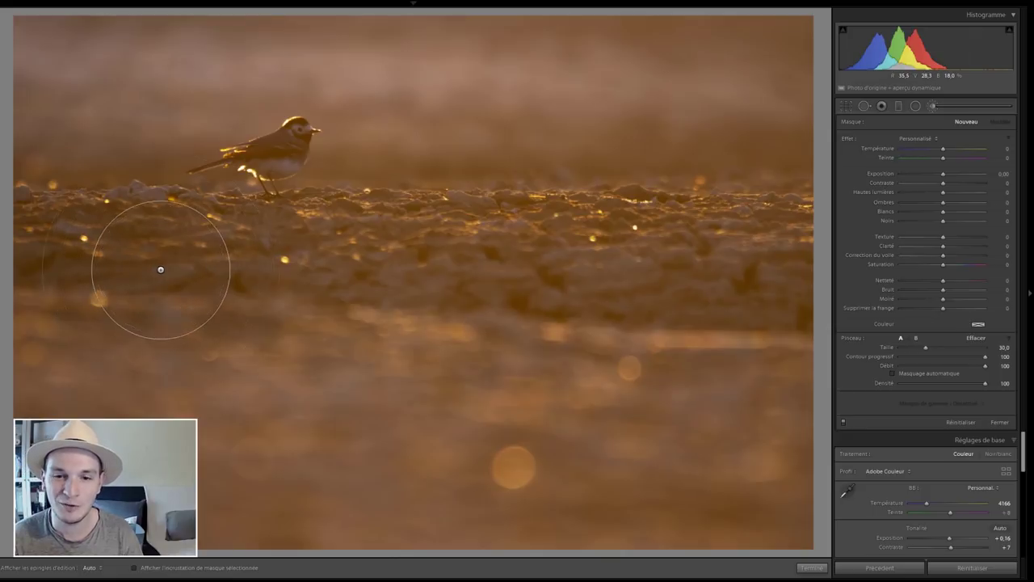
{"action": "scroll", "coordinate": [160, 273], "scroll_direction": "down", "scroll_amount": 2}
{"action": "scroll", "coordinate": [153, 275], "scroll_direction": "down", "scroll_amount": 2}
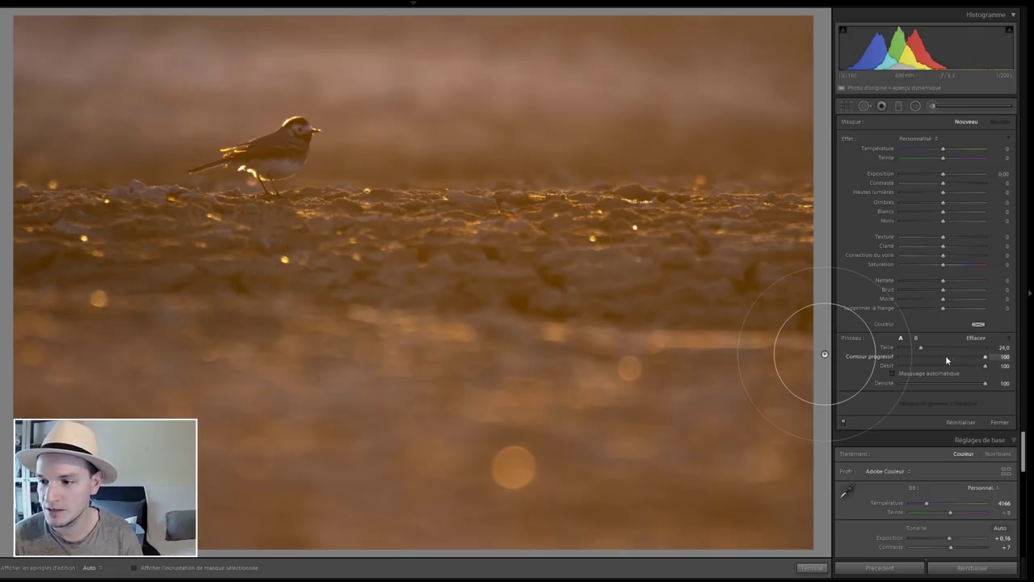
{"action": "mouse_move", "coordinate": [920, 347]}
{"action": "left_mouse_down"}
{"action": "mouse_move", "coordinate": [947, 349]}
{"action": "mouse_move", "coordinate": [925, 348]}
{"action": "left_mouse_up"}
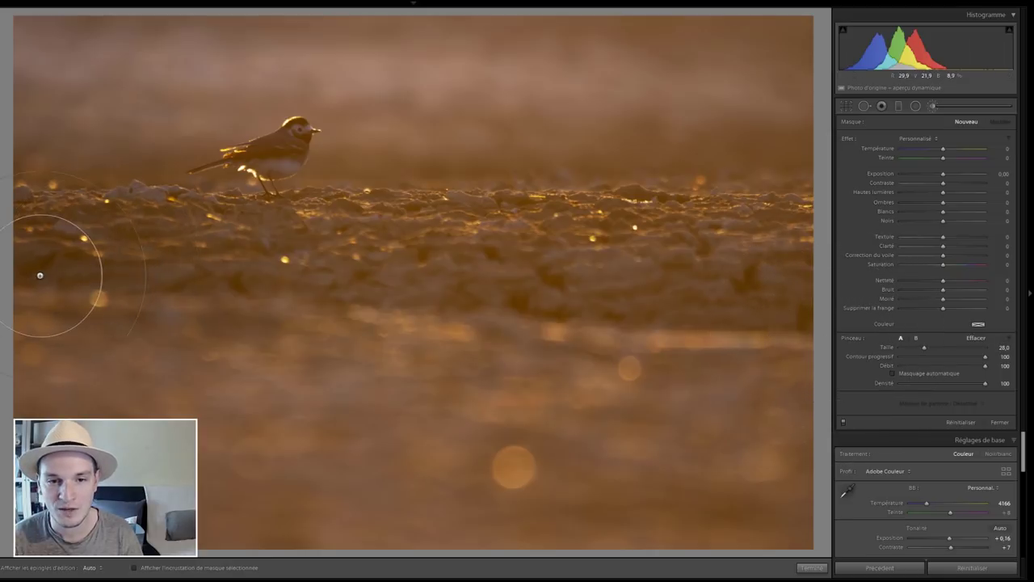
Step: Paint the brush across the sand band beneath the wagtail and show the red mask overlay
{"action": "left_click_drag", "start_coordinate": [39, 276], "coordinate": [15, 248]}
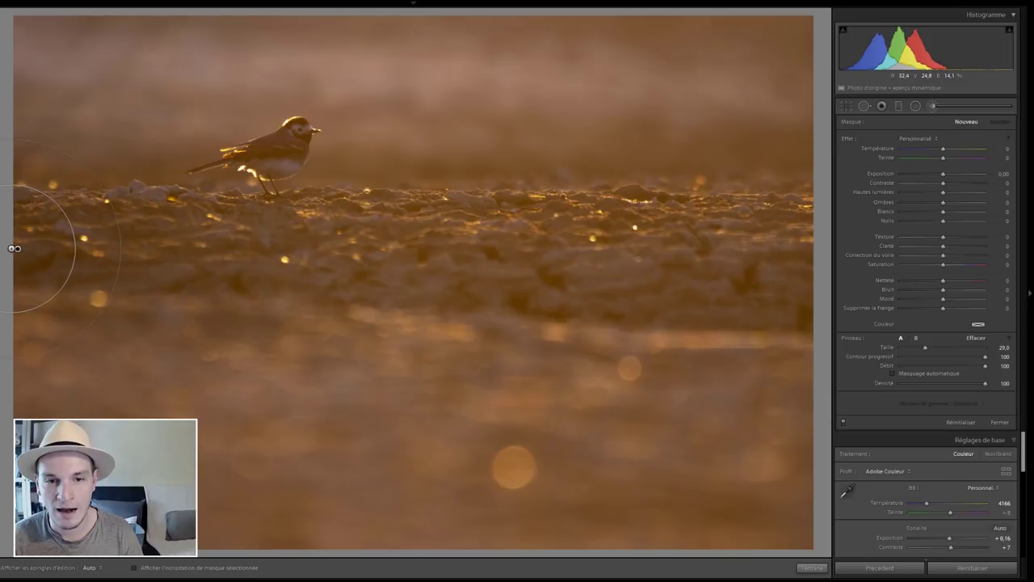
{"action": "key", "text": "h"}
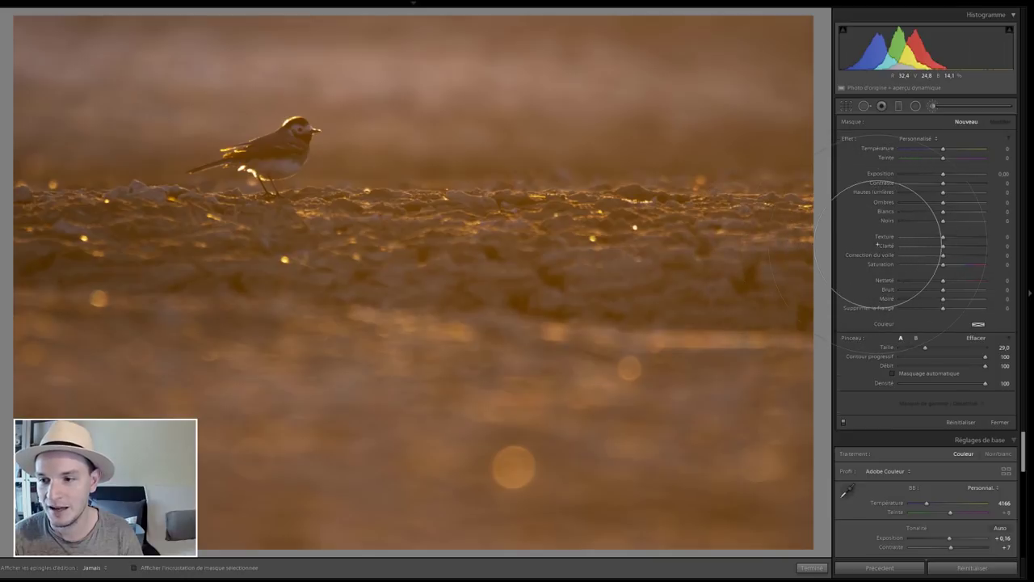
{"action": "key", "text": "h"}
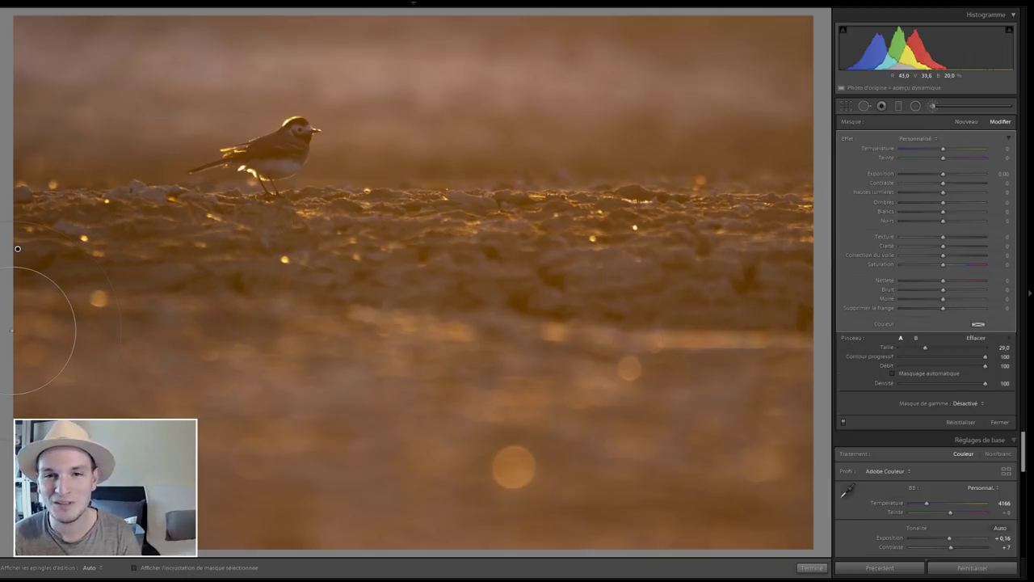
{"action": "key", "text": "o"}
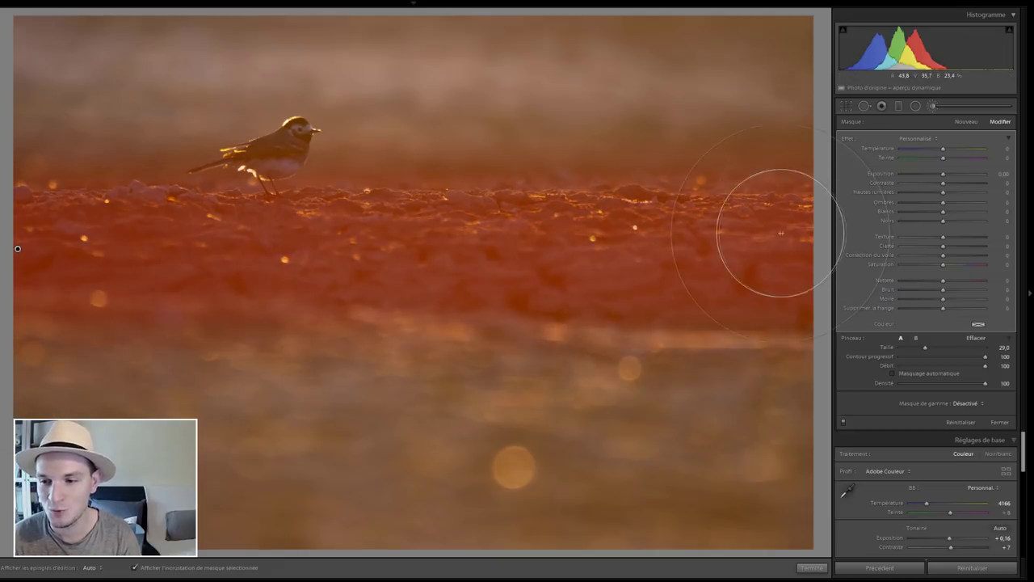
Step: Hide the red mask overlay before raising the sand brush's Texture to 73
{"action": "key", "text": "o"}
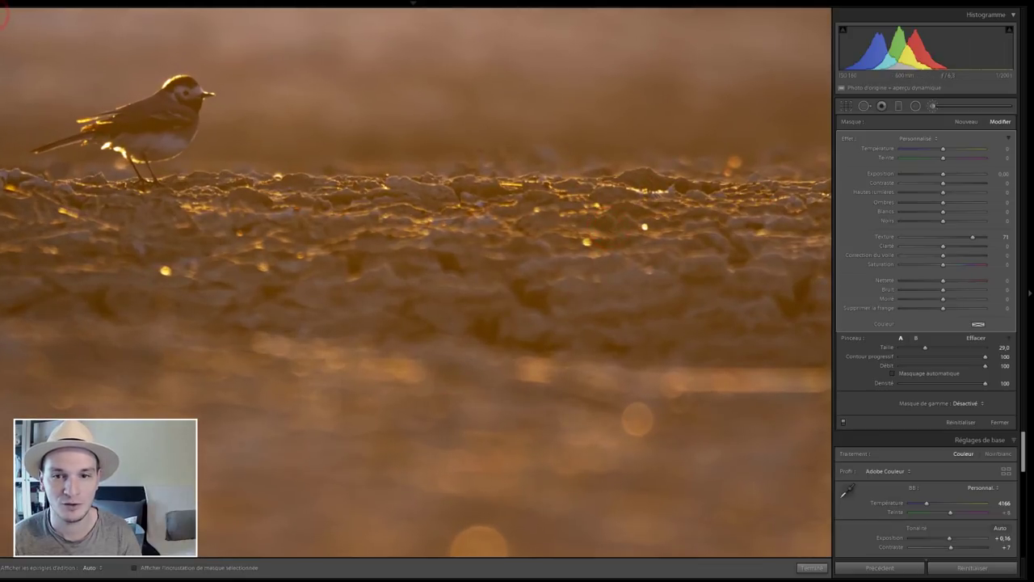
Step: At 1:1 zoom, compare the sand brush on/off and give it Clarity 20 and Dehaze +4
{"action": "key", "text": "z"}
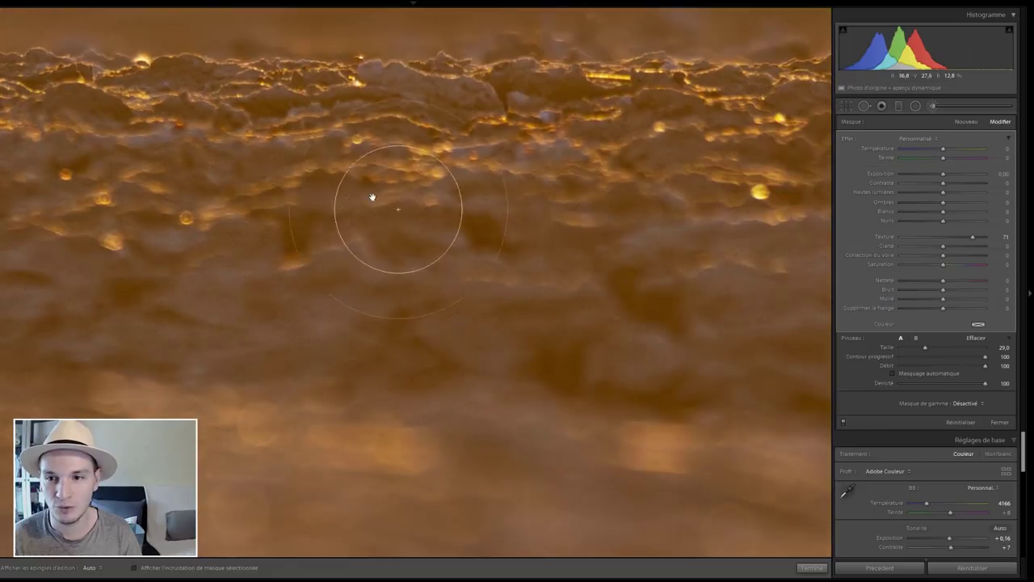
{"action": "left_click_drag", "start_coordinate": [386, 209], "coordinate": [451, 230]}
{"action": "left_click", "coordinate": [842, 422]}
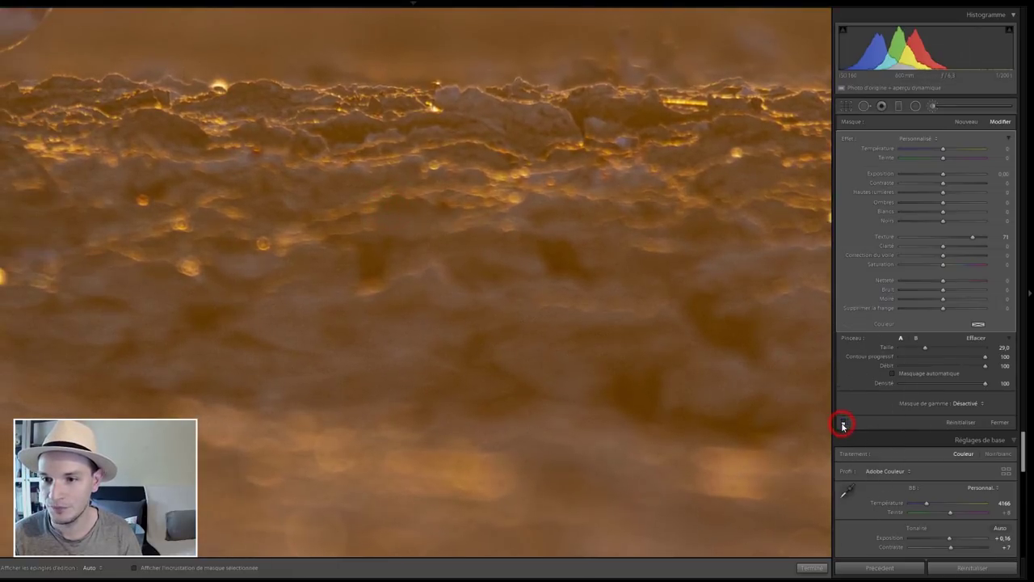
{"action": "left_click", "coordinate": [842, 422]}
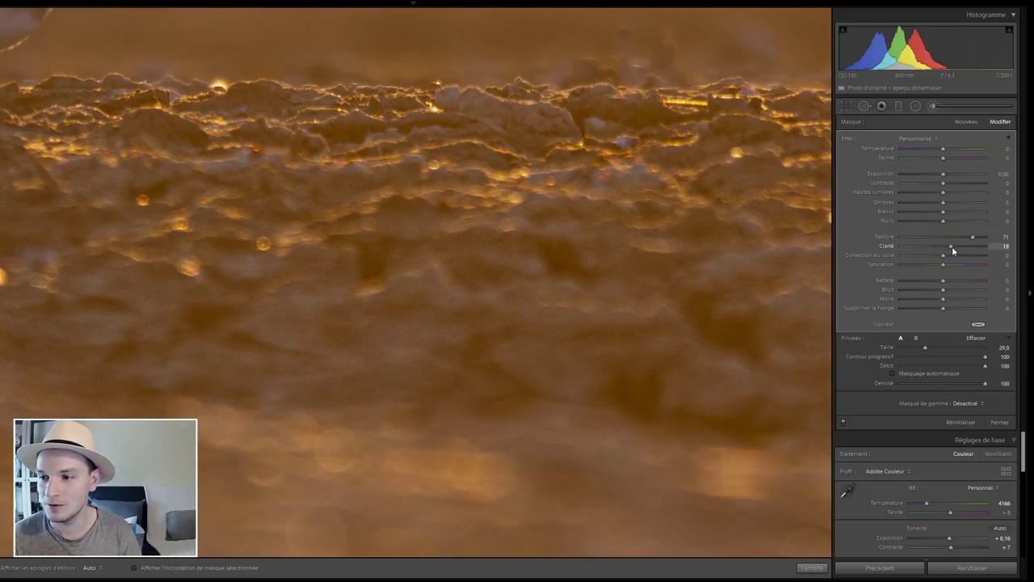
{"action": "left_click", "coordinate": [942, 257]}
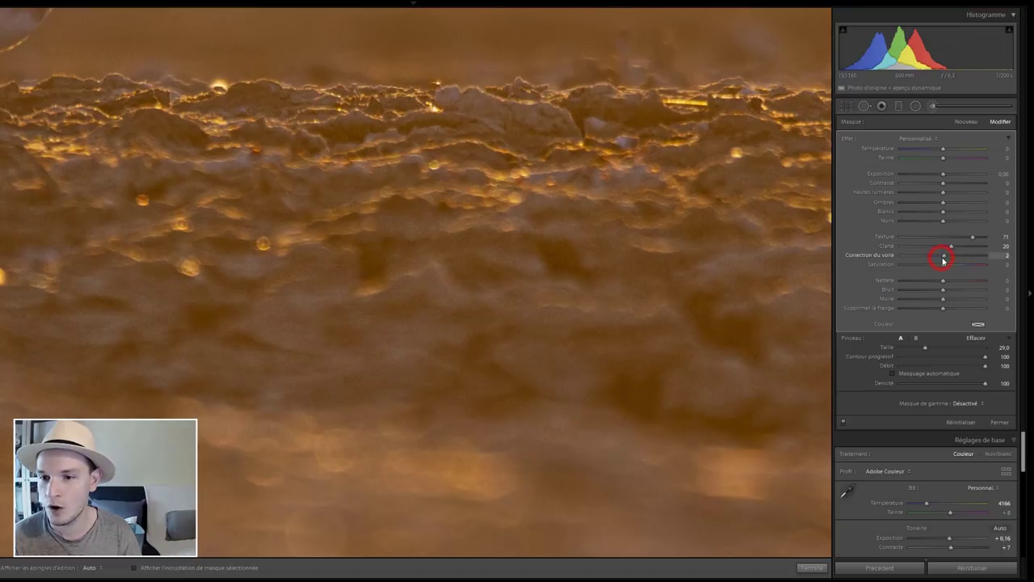
{"action": "left_click", "coordinate": [335, 283]}
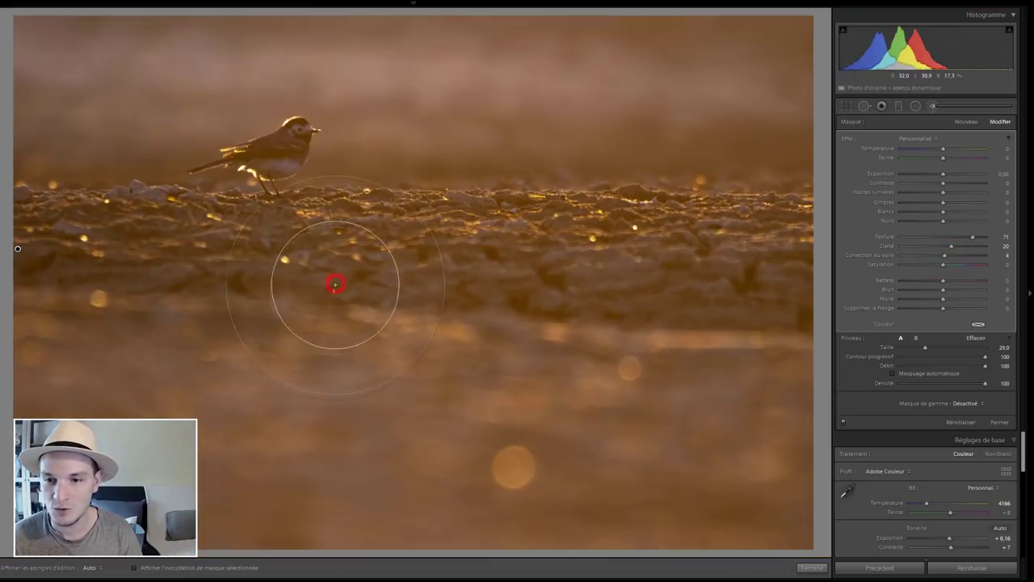
{"action": "left_click", "coordinate": [843, 423]}
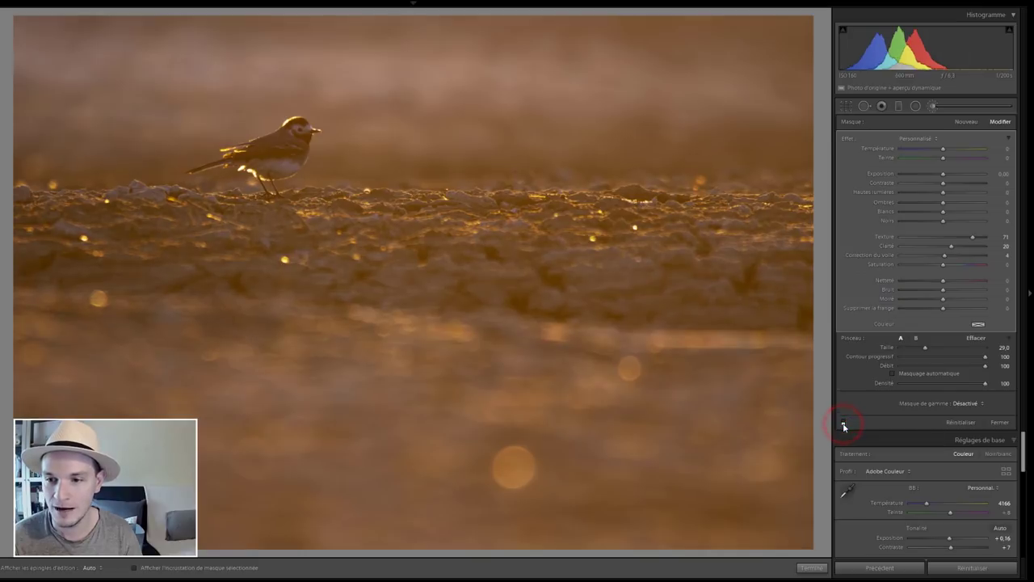
{"action": "left_click", "coordinate": [842, 423]}
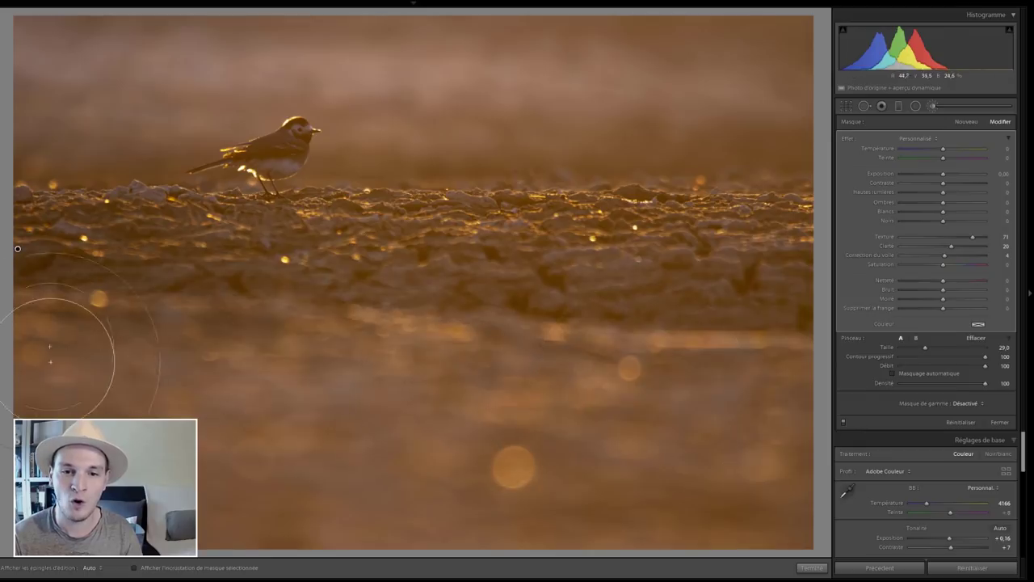
{"action": "mouse_move", "coordinate": [18, 247]}
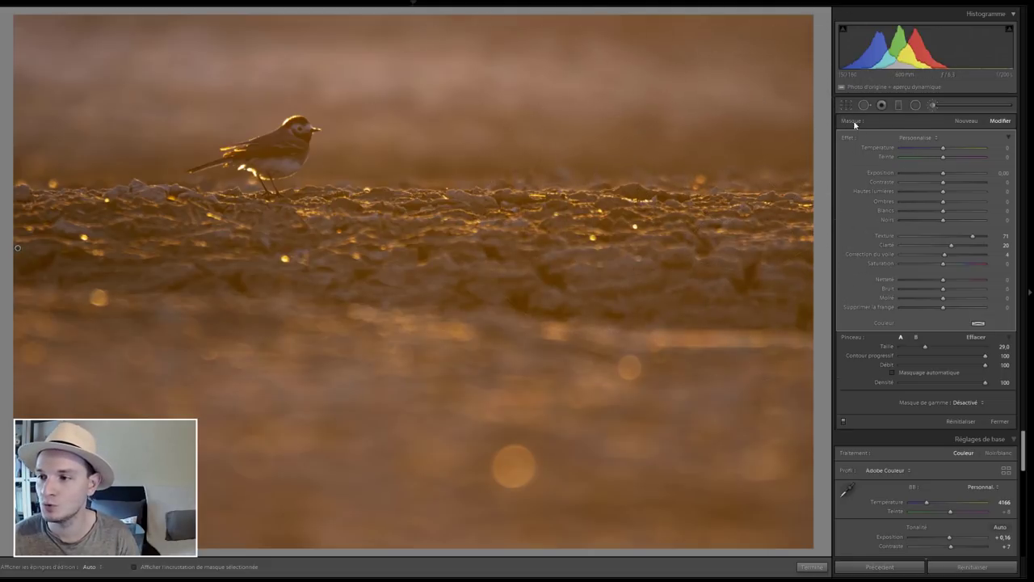
Step: Paint a new brush over the foreground bokeh ball with Whites at +21 and raised Highlights
{"action": "left_click", "coordinate": [967, 121]}
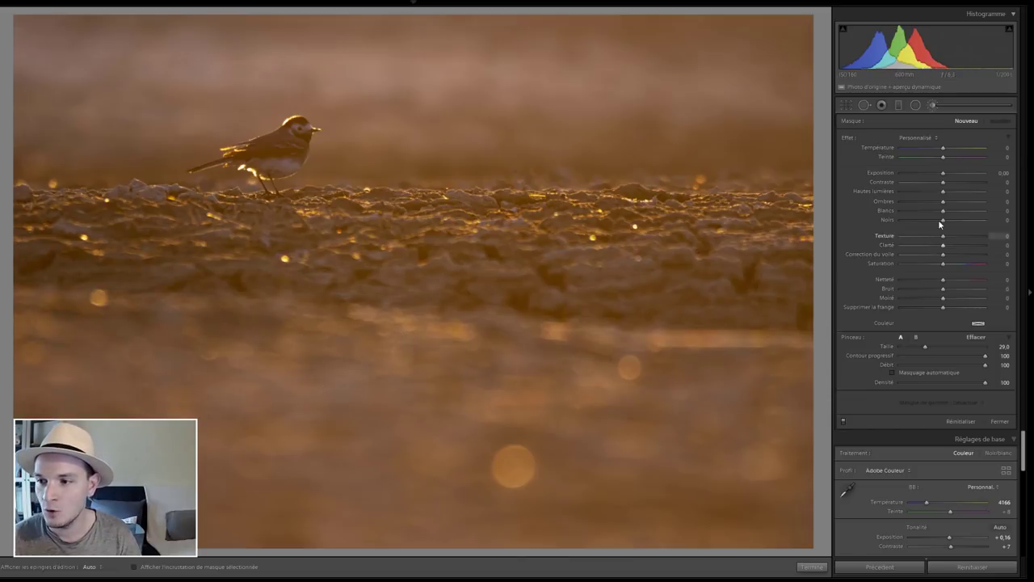
{"action": "mouse_move", "coordinate": [944, 215]}
{"action": "left_mouse_down"}
{"action": "mouse_move", "coordinate": [959, 215]}
{"action": "mouse_move", "coordinate": [956, 192]}
{"action": "mouse_move", "coordinate": [962, 211]}
{"action": "left_mouse_up"}
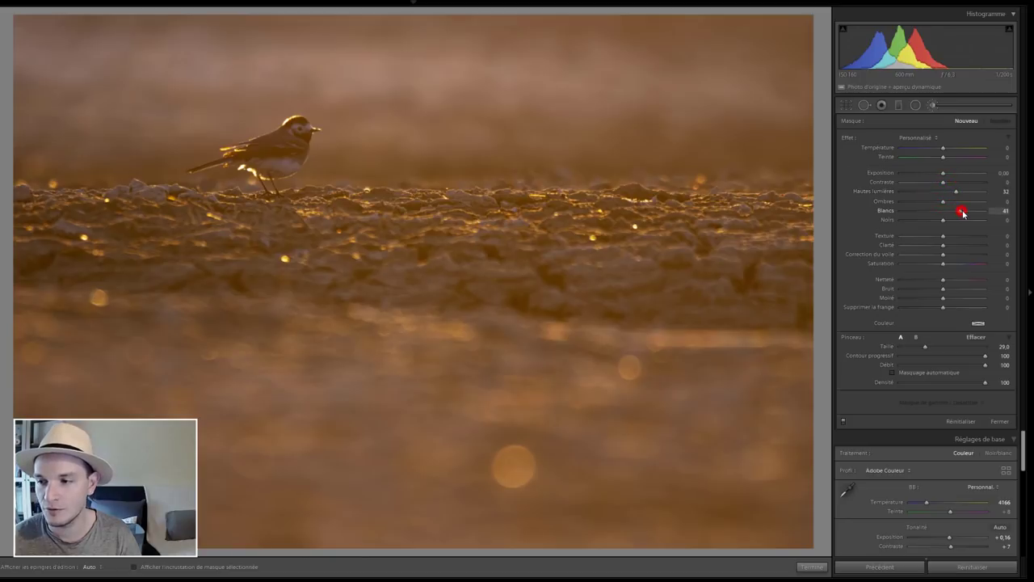
{"action": "scroll", "coordinate": [558, 334], "scroll_direction": "down", "scroll_amount": 4}
{"action": "scroll", "coordinate": [571, 323], "scroll_direction": "down", "scroll_amount": 4}
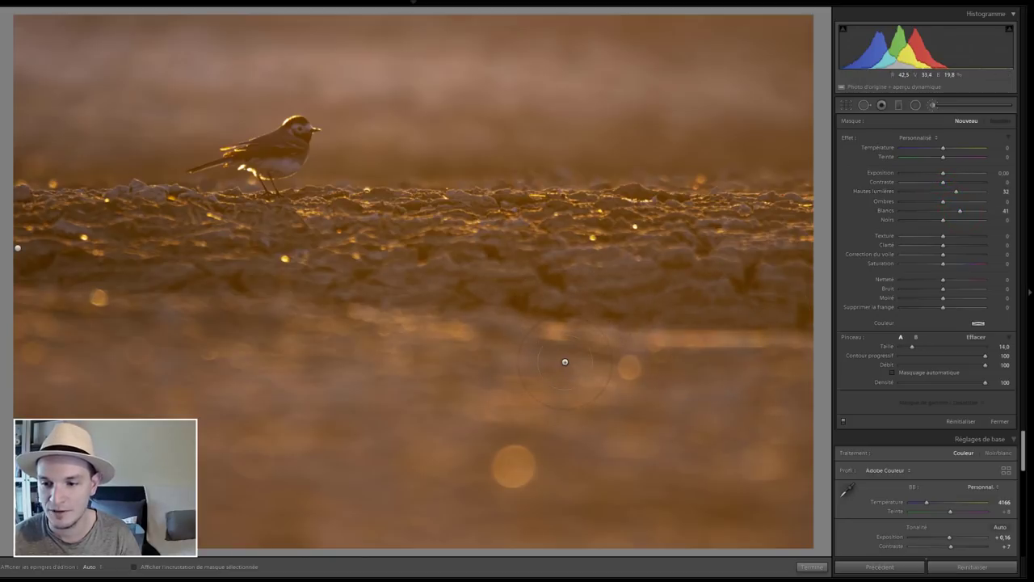
{"action": "left_click", "coordinate": [510, 467]}
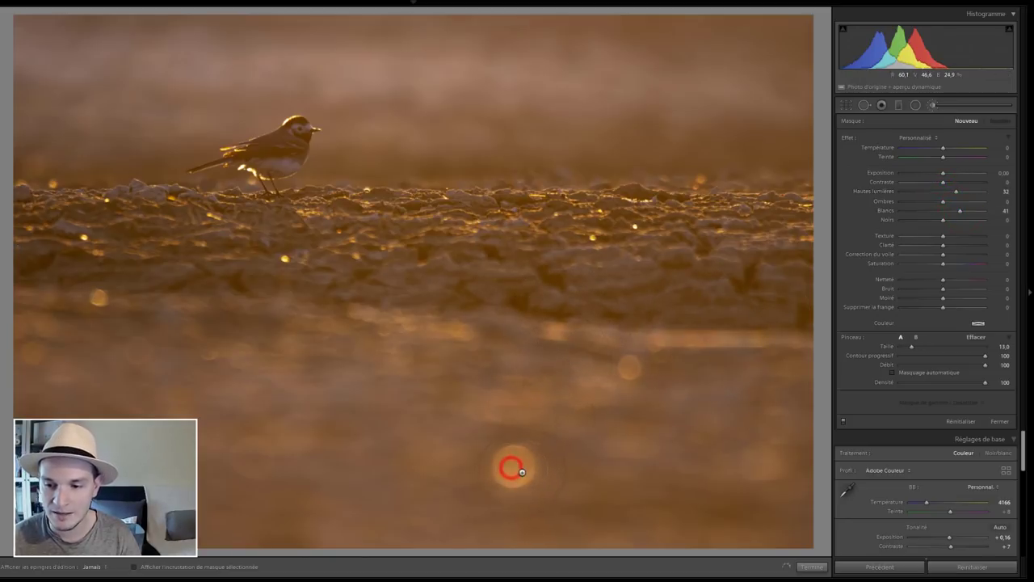
{"action": "left_click", "coordinate": [630, 368]}
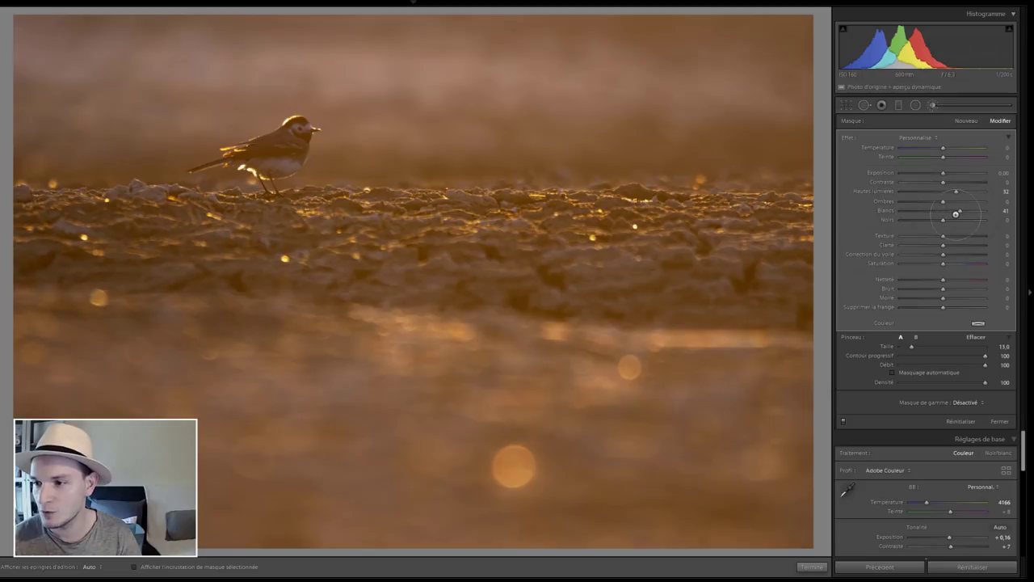
{"action": "left_click_drag", "start_coordinate": [957, 211], "coordinate": [951, 211]}
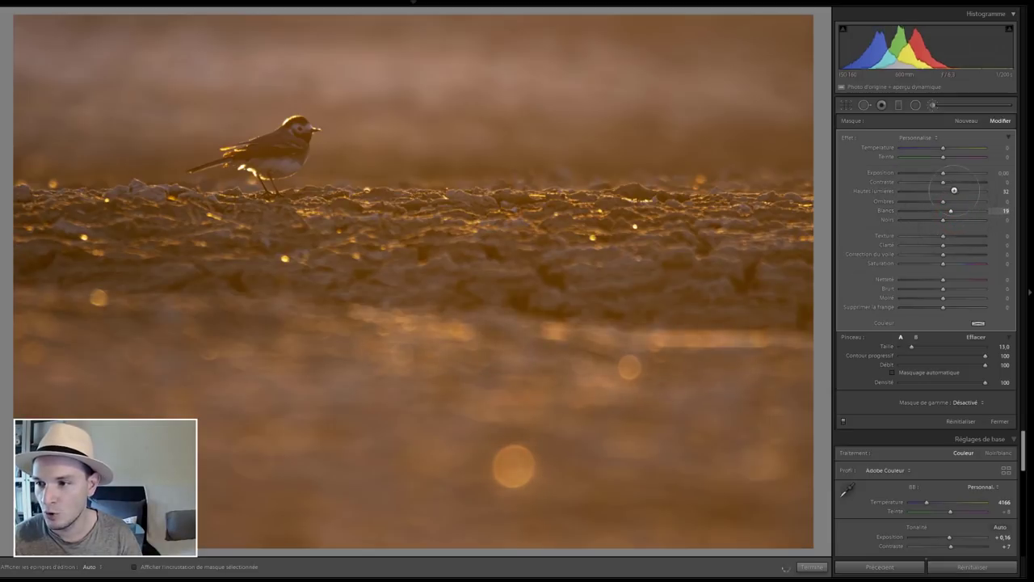
{"action": "left_click_drag", "start_coordinate": [956, 192], "coordinate": [967, 192]}
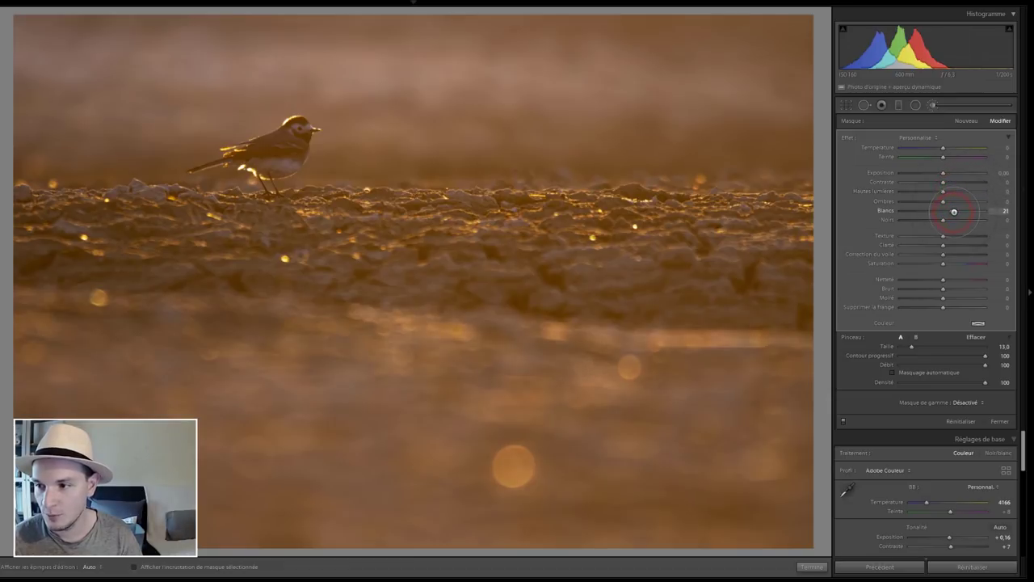
Step: Toggle the edit pins, select the left-edge pin, and switch brush adjustments off to compare
{"action": "key", "text": "h"}
{"action": "left_click", "coordinate": [248, 373]}
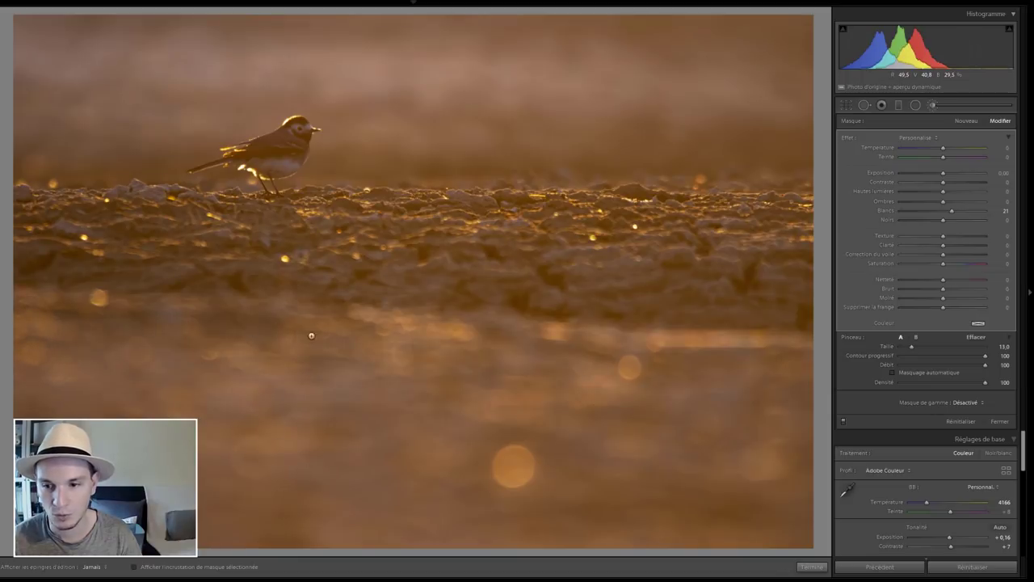
{"action": "key", "text": "h"}
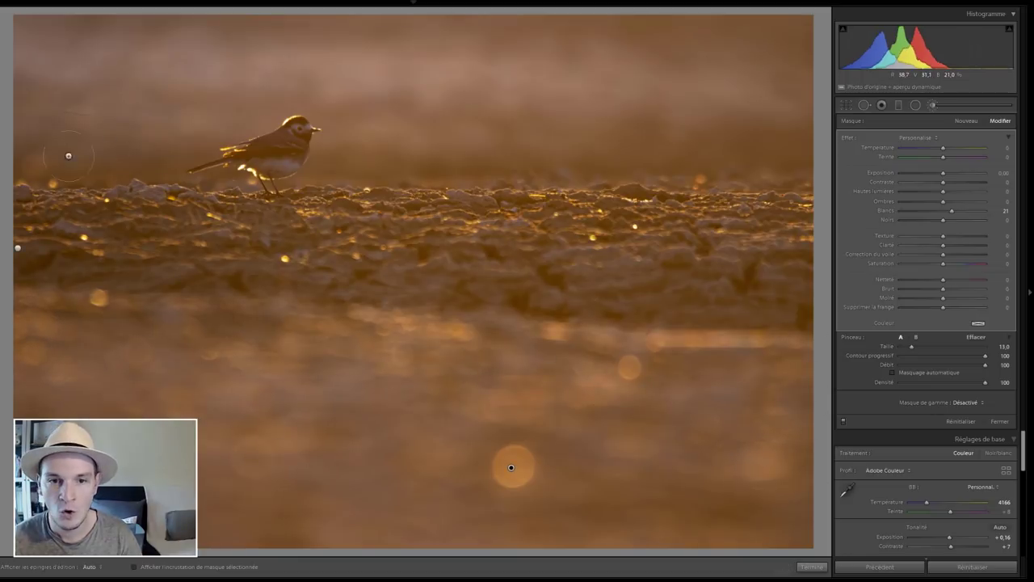
{"action": "left_click", "coordinate": [35, 214]}
{"action": "key", "text": "h"}
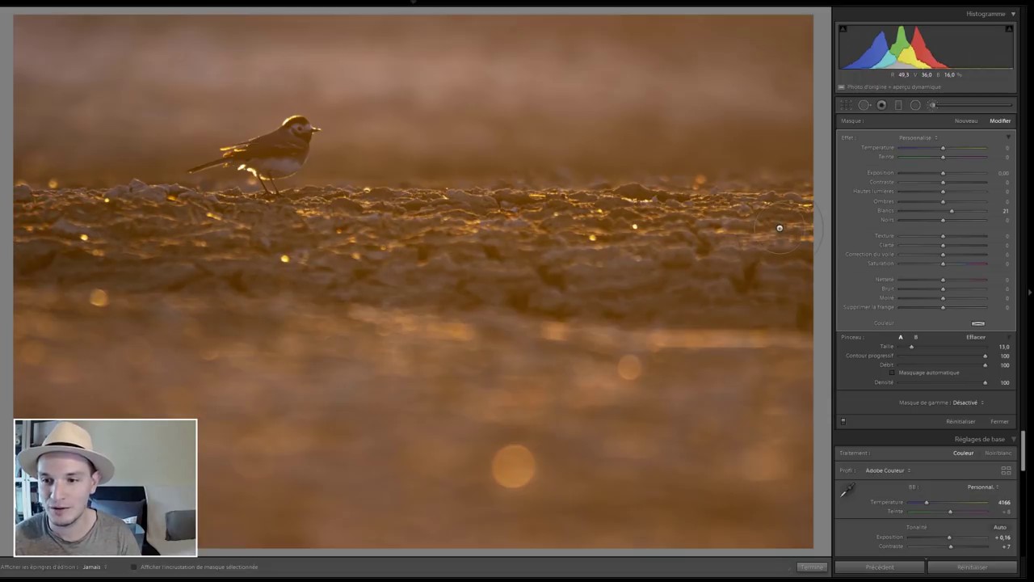
{"action": "key", "text": "h"}
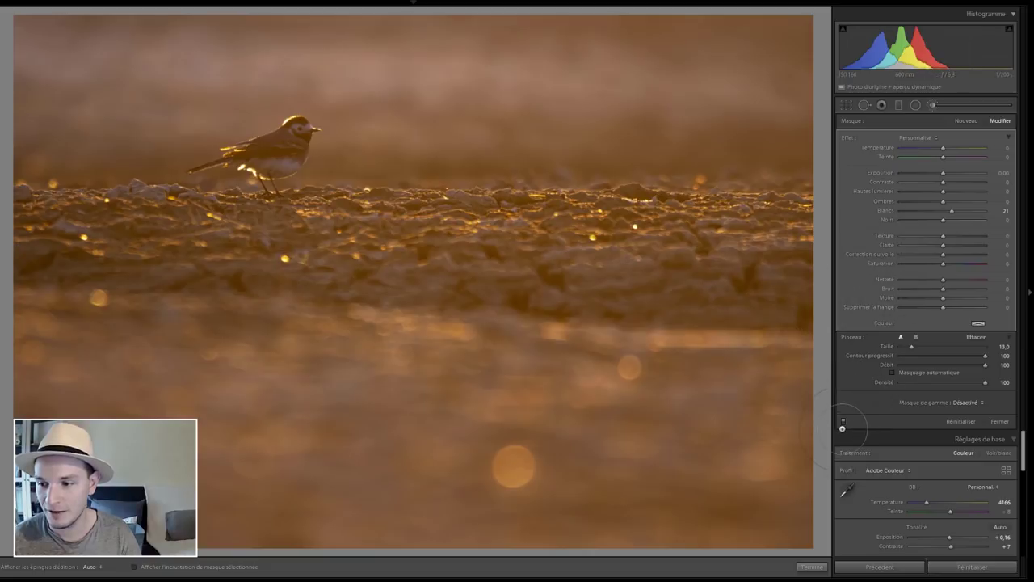
{"action": "left_click", "coordinate": [843, 421]}
Step: Turn the brush masks back on and switch to the Radial filter tool
{"action": "left_click", "coordinate": [842, 422]}
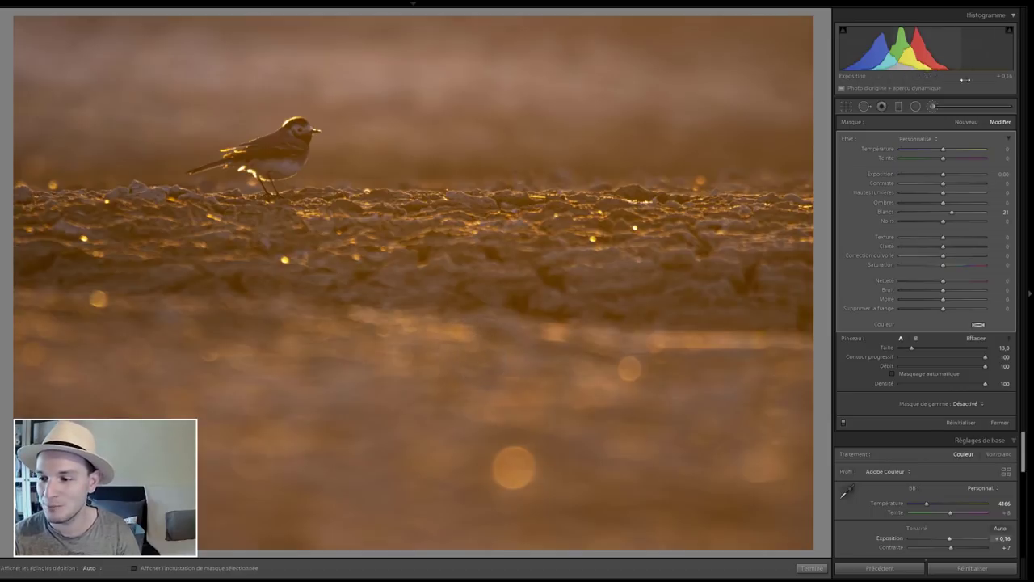
{"action": "left_click", "coordinate": [916, 107]}
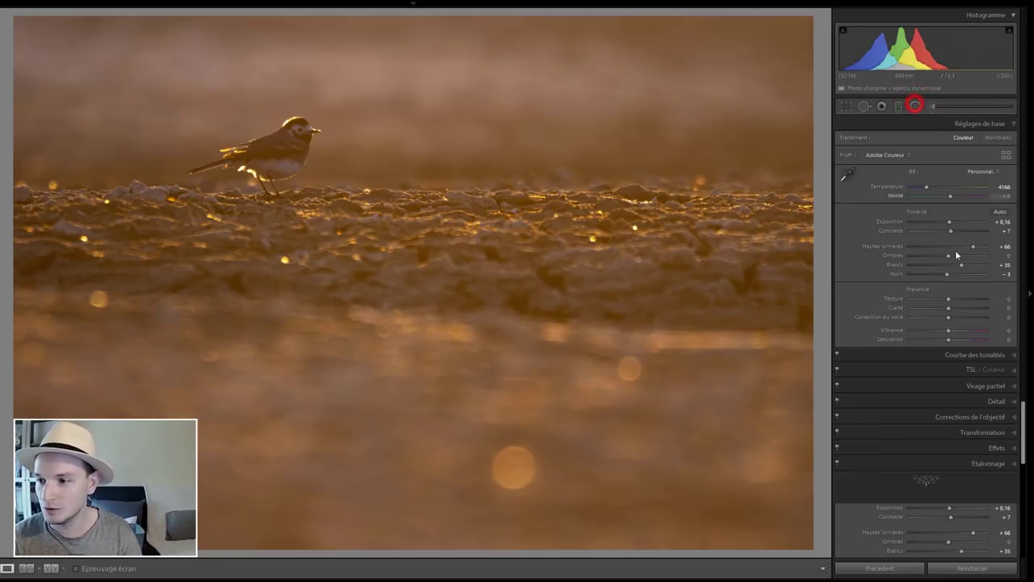
Step: Return to the basic panels and tint the split-toning shadows blue (hue 215, saturation 50)
{"action": "left_click", "coordinate": [916, 106]}
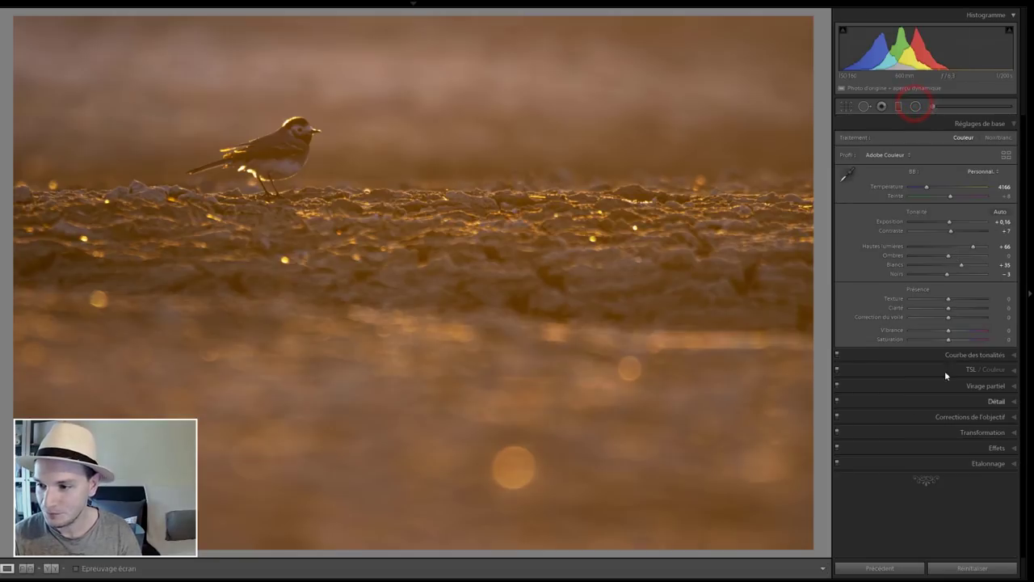
{"action": "left_click", "coordinate": [1011, 387]}
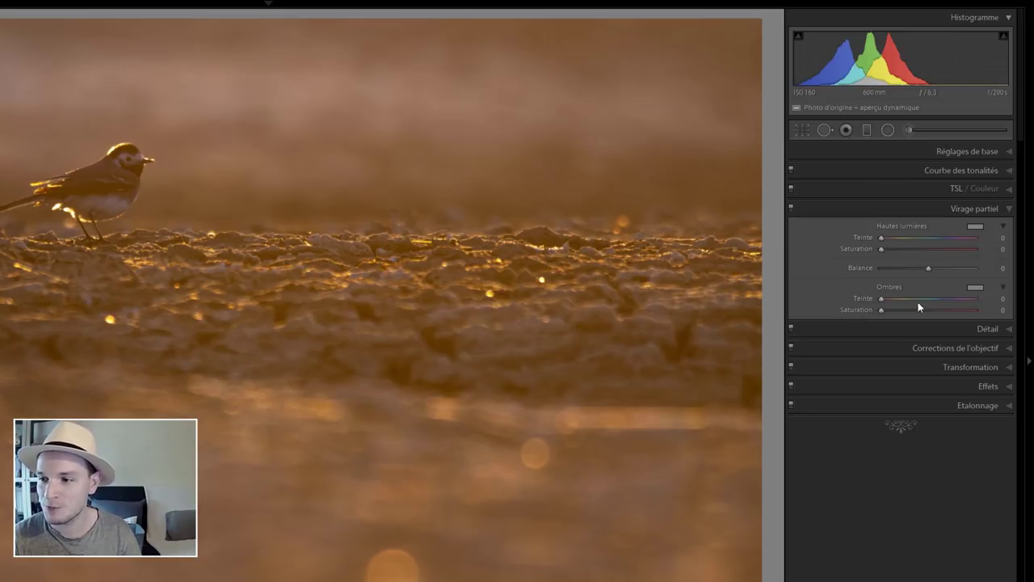
{"action": "left_click", "coordinate": [974, 289]}
{"action": "left_click", "coordinate": [882, 276]}
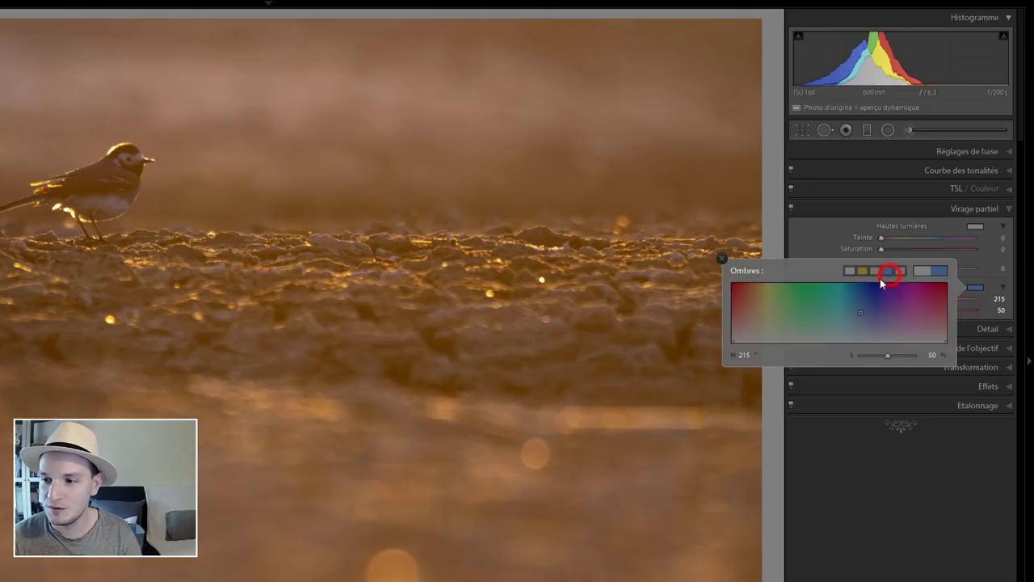
{"action": "left_click", "coordinate": [722, 258]}
Step: Tint the split-toning highlights warm yellow (hue 44, saturation 61)
{"action": "left_click", "coordinate": [973, 230]}
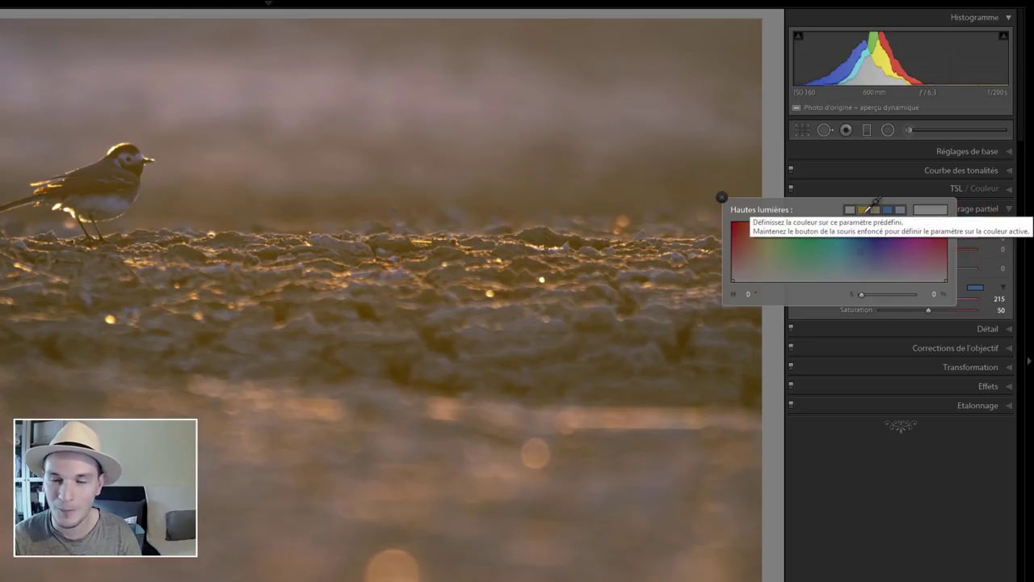
{"action": "left_click_drag", "start_coordinate": [776, 233], "coordinate": [758, 244]}
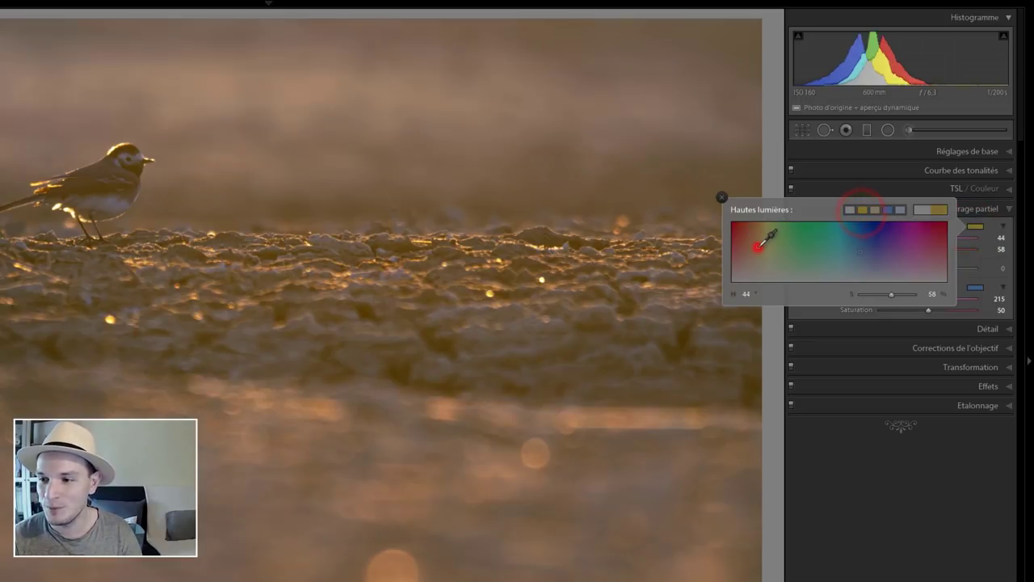
{"action": "left_click", "coordinate": [724, 197]}
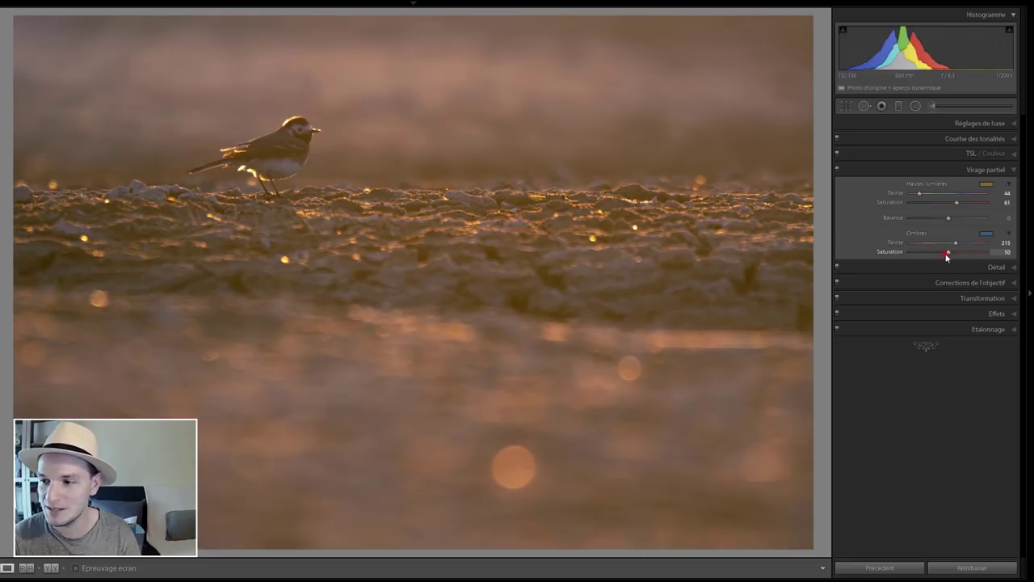
Step: Lower shadow toning saturation to 24 and highlight saturation to 20, comparing toning on/off and at 1:1
{"action": "left_click_drag", "start_coordinate": [947, 257], "coordinate": [927, 257]}
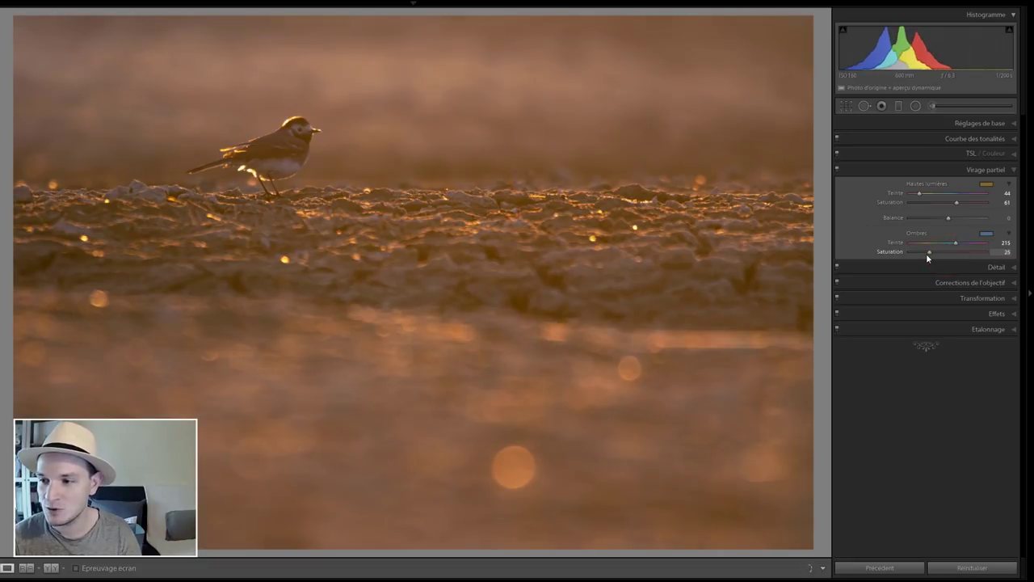
{"action": "left_click_drag", "start_coordinate": [950, 204], "coordinate": [929, 207]}
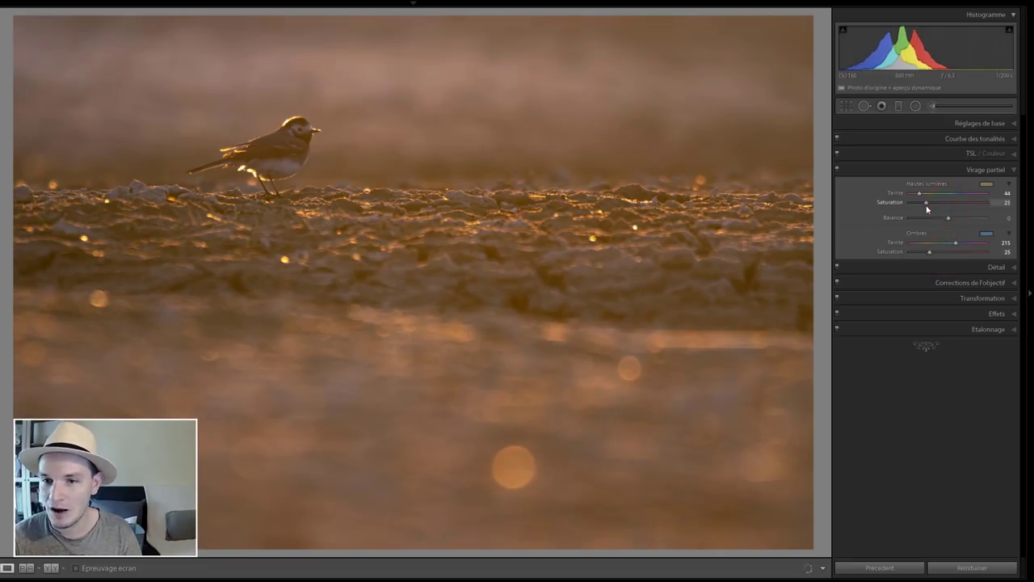
{"action": "left_click", "coordinate": [837, 170]}
{"action": "left_click", "coordinate": [837, 170]}
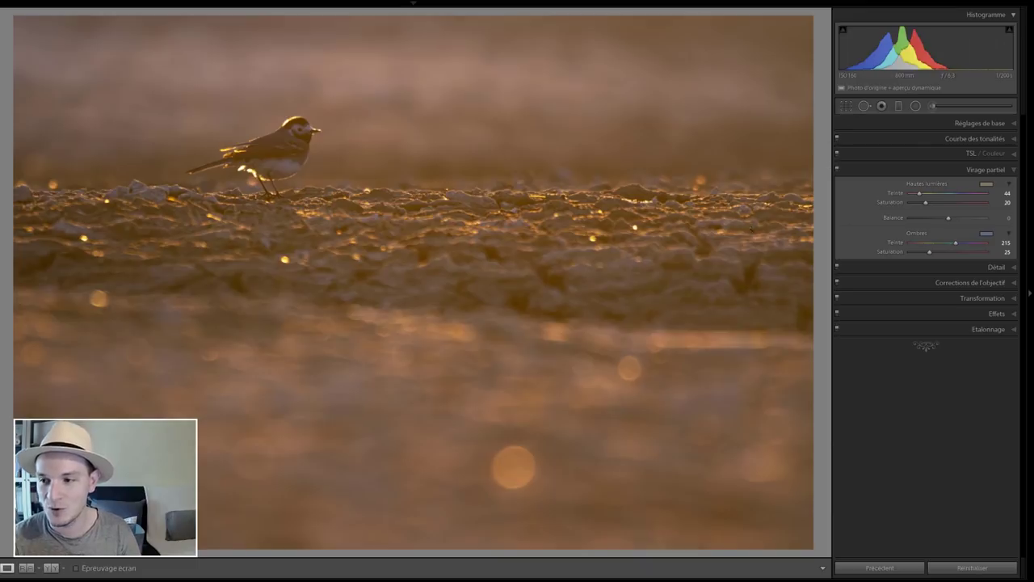
{"action": "left_click", "coordinate": [340, 433]}
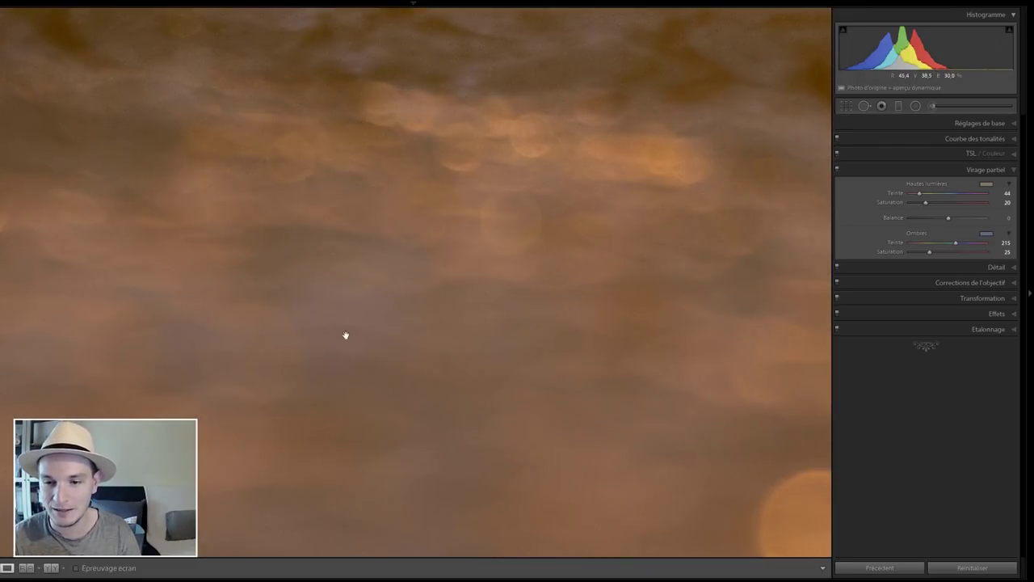
{"action": "left_click", "coordinate": [501, 347]}
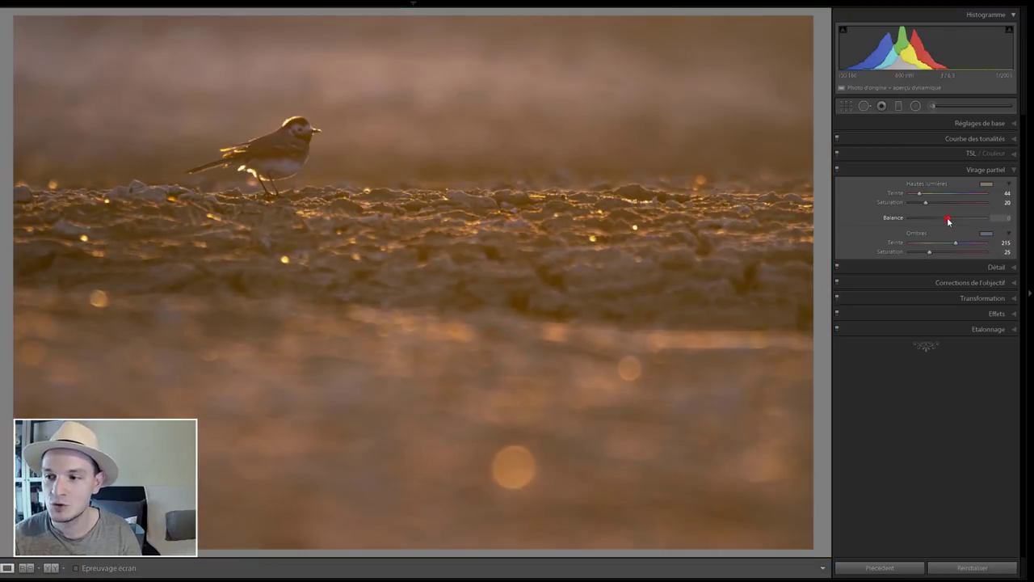
Step: Set the split-toning balance to -13 and raise shadow saturation to 30
{"action": "left_click_drag", "start_coordinate": [942, 219], "coordinate": [927, 220]}
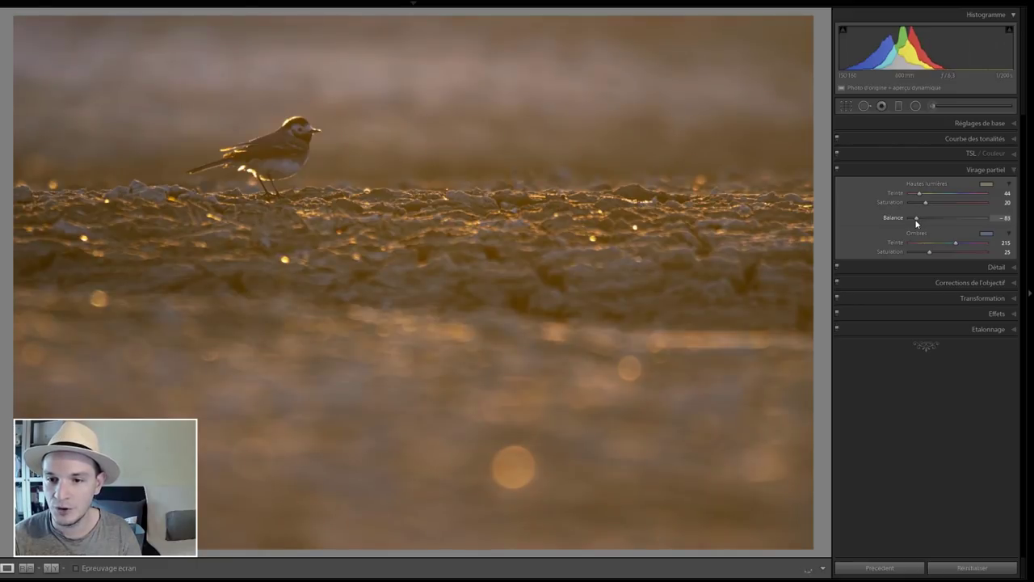
{"action": "left_click_drag", "start_coordinate": [916, 224], "coordinate": [968, 226]}
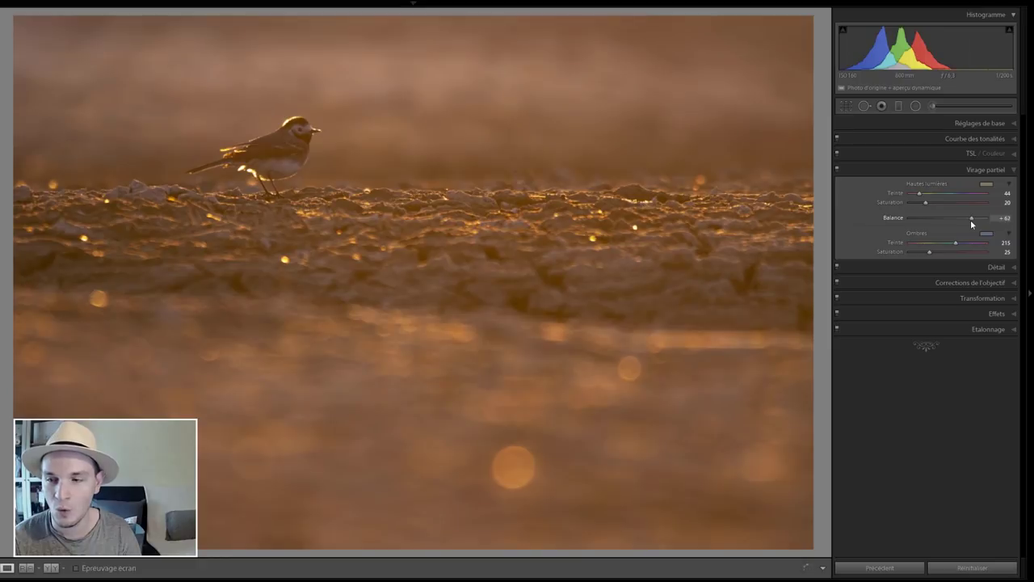
{"action": "left_click_drag", "start_coordinate": [971, 218], "coordinate": [947, 218]}
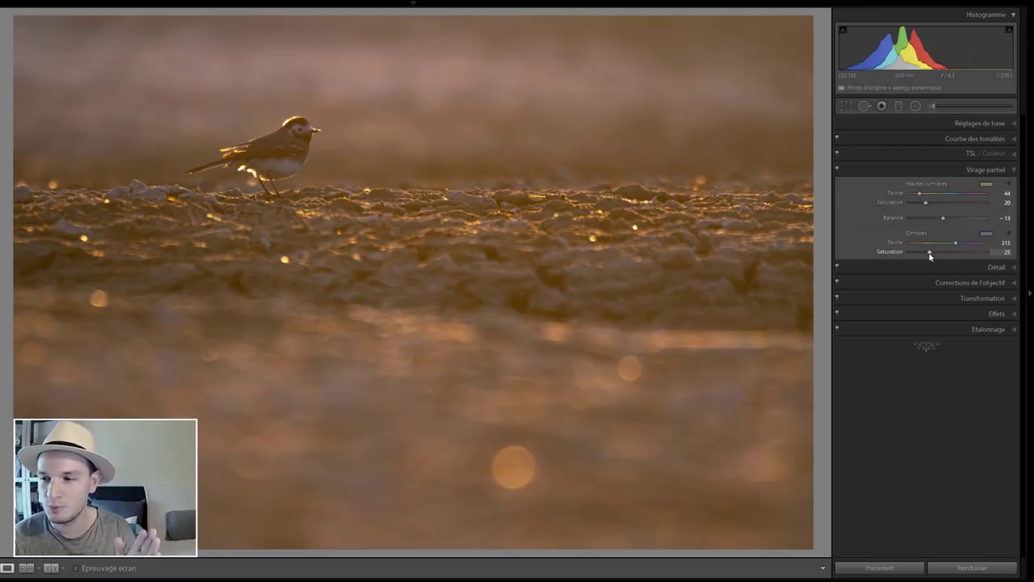
{"action": "left_click_drag", "start_coordinate": [929, 253], "coordinate": [931, 253]}
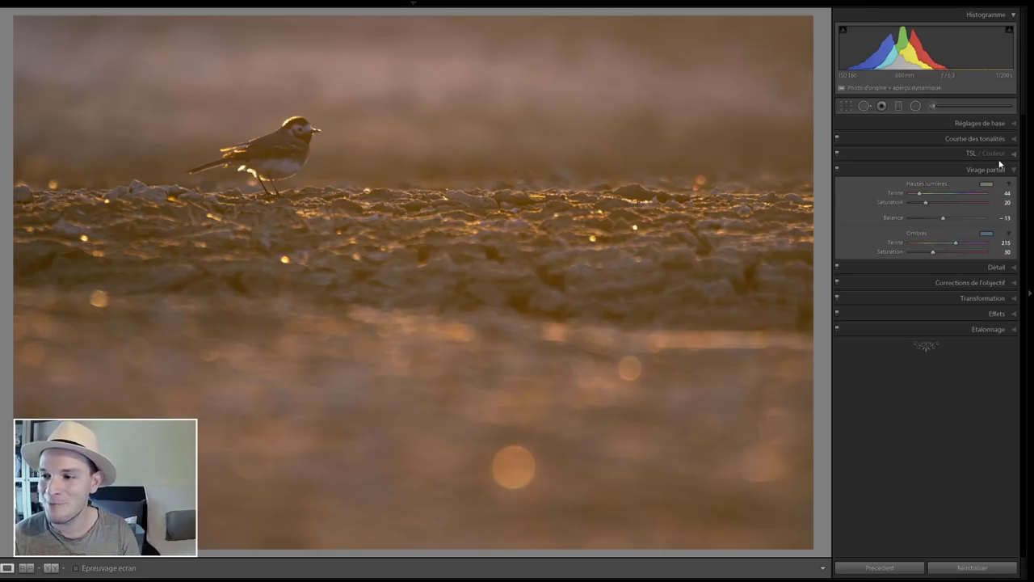
Step: Switch the Tone Curve to the Blue channel and lift its black point to about 1.6%
{"action": "left_click", "coordinate": [1012, 138]}
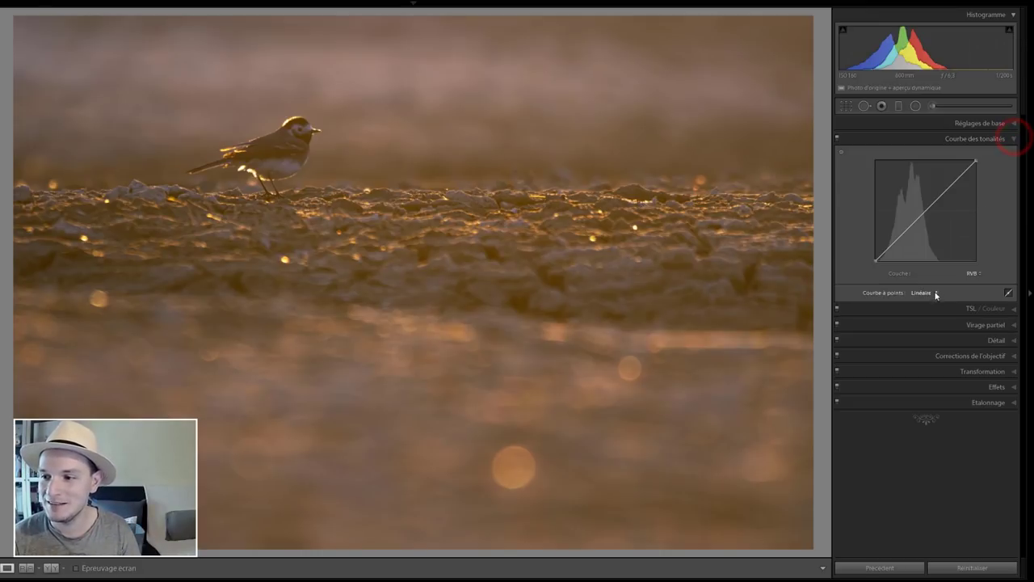
{"action": "left_click", "coordinate": [972, 274]}
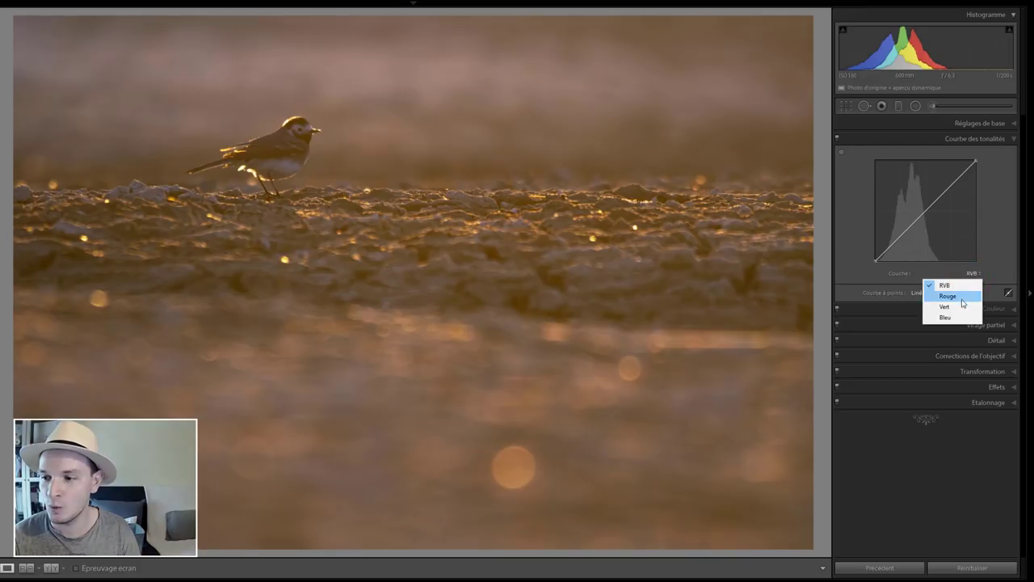
{"action": "left_click", "coordinate": [947, 318]}
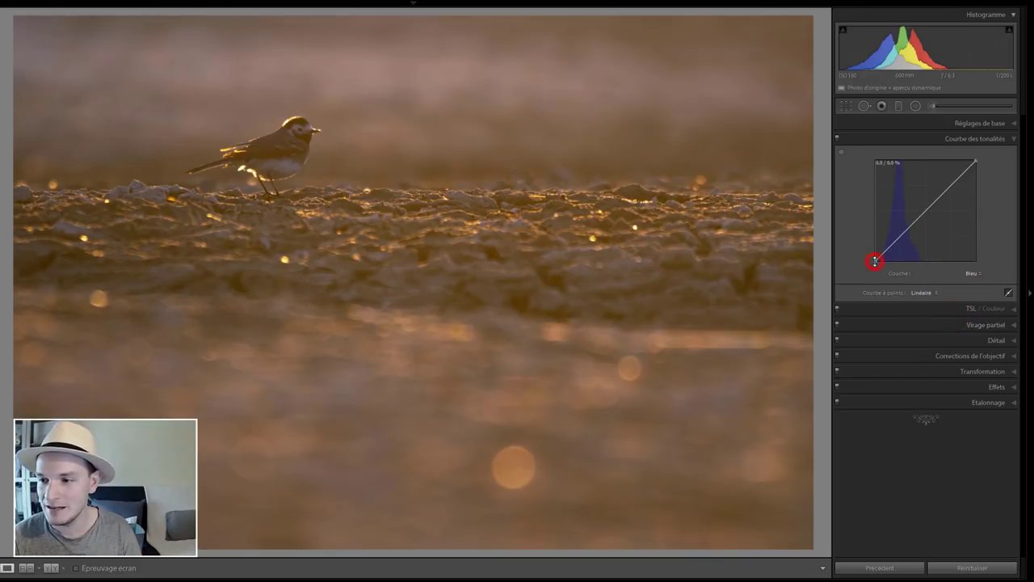
{"action": "left_click_drag", "start_coordinate": [875, 261], "coordinate": [876, 264]}
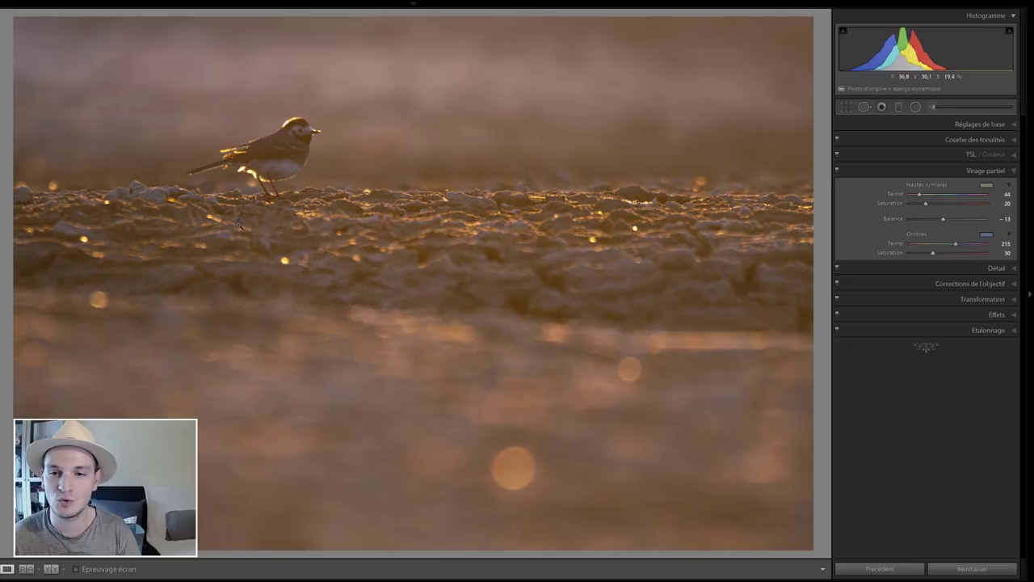
Step: Draw a radial filter ellipse centred over the wagtail and frame
{"action": "left_click", "coordinate": [916, 108]}
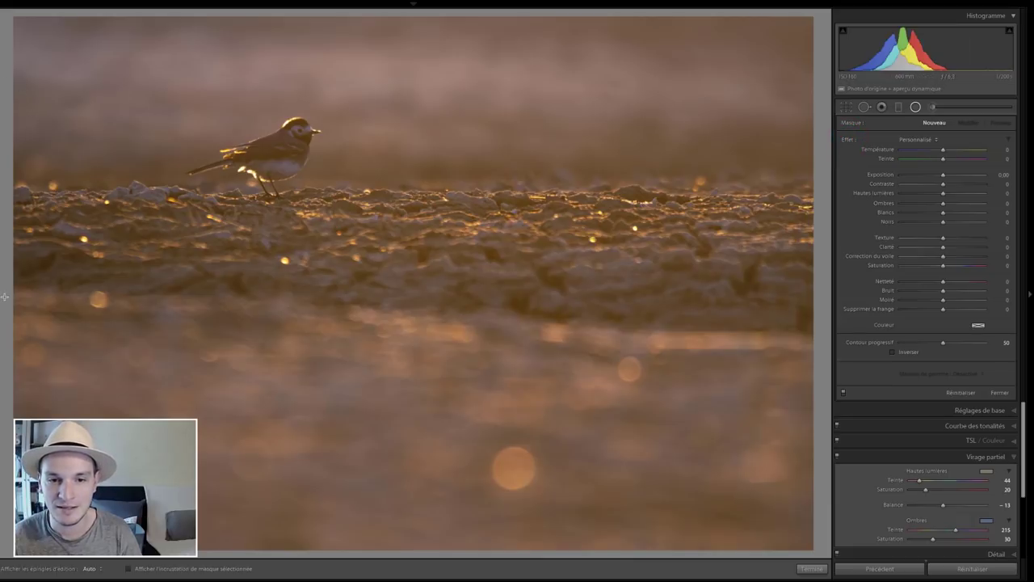
{"action": "left_click_drag", "start_coordinate": [5, 296], "coordinate": [537, 84]}
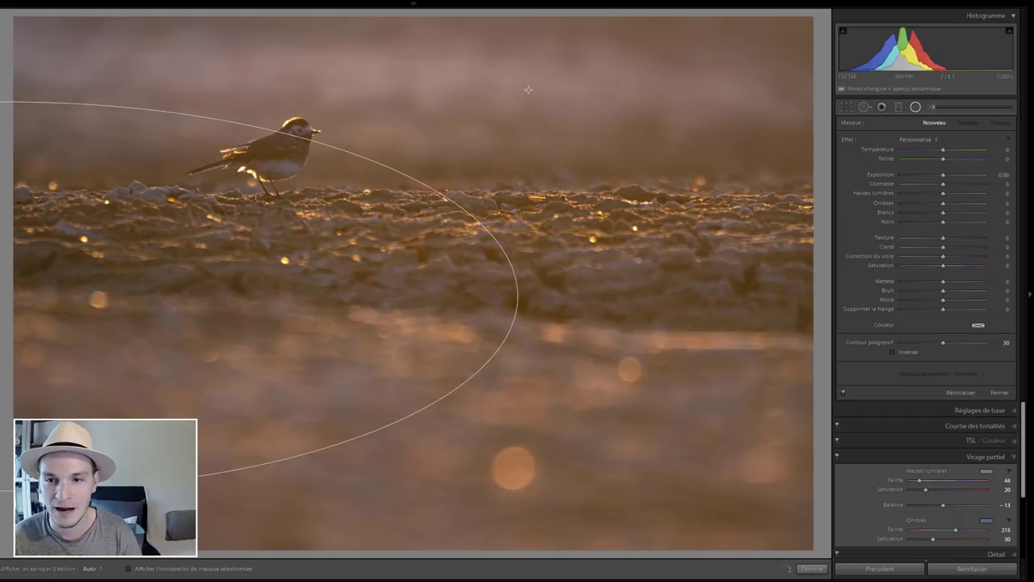
{"action": "left_click_drag", "start_coordinate": [154, 242], "coordinate": [540, 228]}
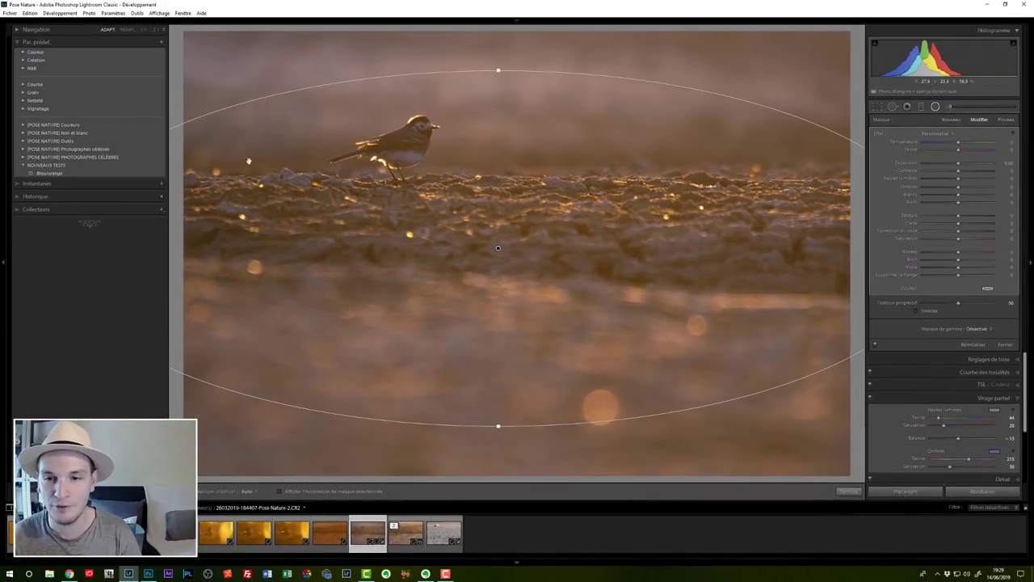
Step: At 1:16 zoom, stretch the ellipse taller past the photo edges and narrow it slightly
{"action": "left_click", "coordinate": [163, 30]}
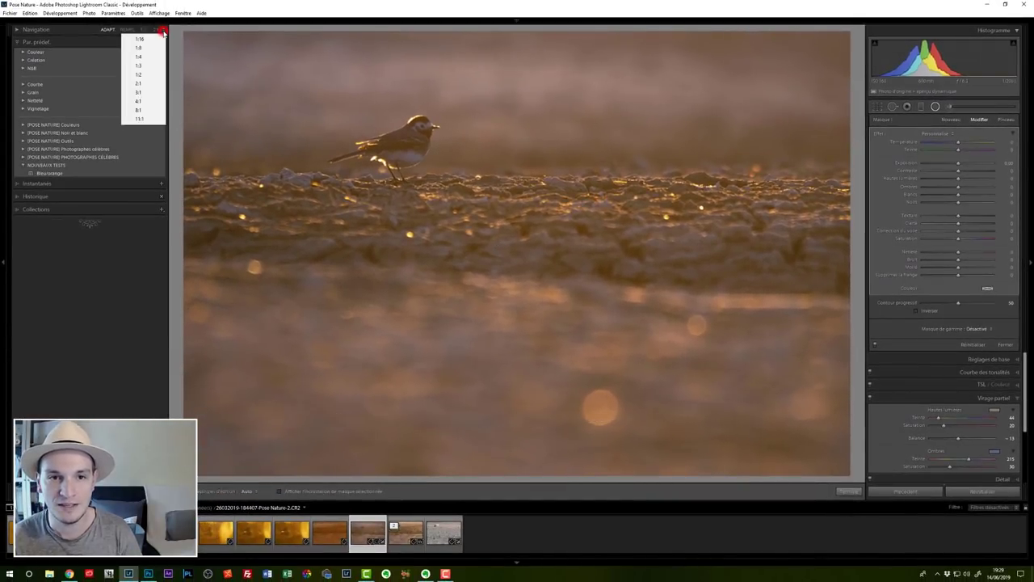
{"action": "left_click", "coordinate": [159, 39]}
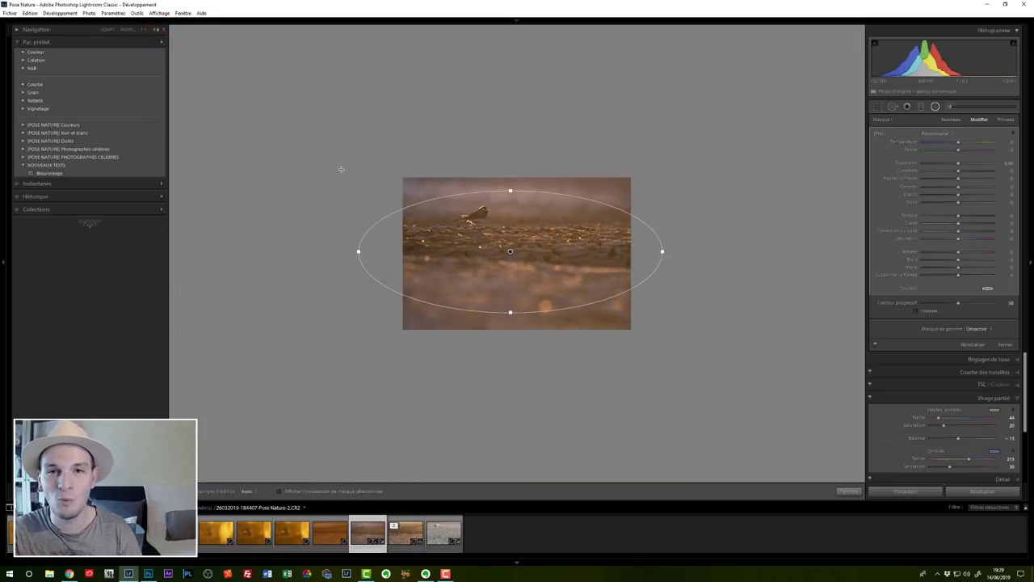
{"action": "mouse_move", "coordinate": [511, 190]}
{"action": "left_mouse_down"}
{"action": "mouse_move", "coordinate": [540, 167]}
{"action": "mouse_move", "coordinate": [542, 181]}
{"action": "left_mouse_up"}
{"action": "left_click_drag", "start_coordinate": [361, 251], "coordinate": [368, 252]}
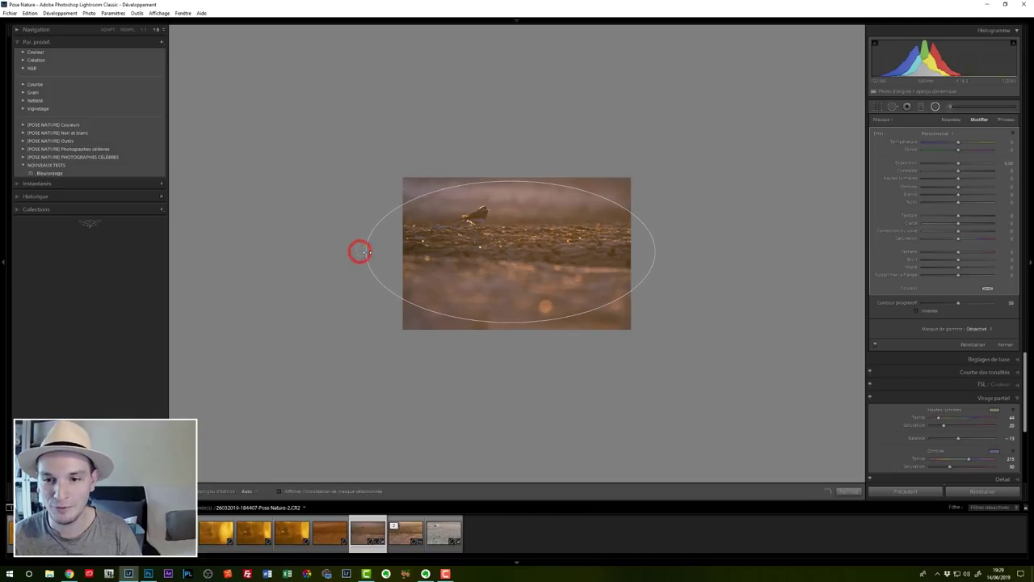
{"action": "left_click", "coordinate": [110, 31]}
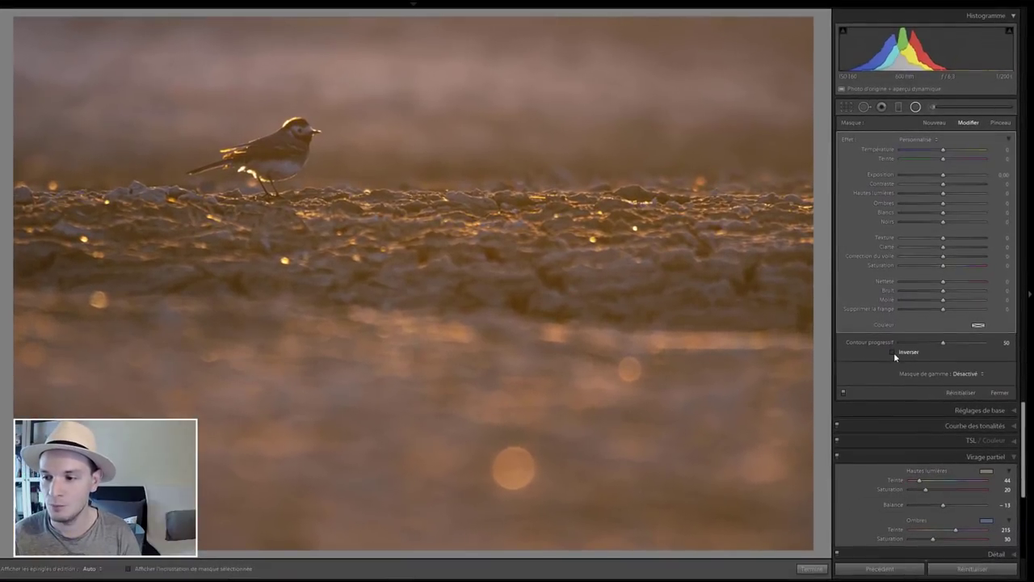
Step: Invert the radial filter with exposure +0.25 plus slight whites and contrast lifts, comparing it off
{"action": "left_click", "coordinate": [893, 353]}
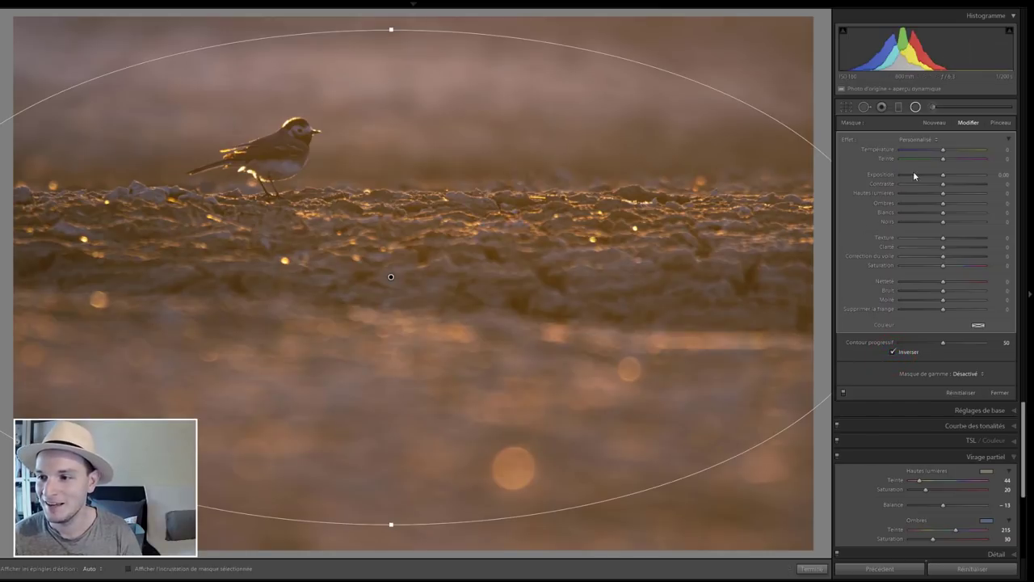
{"action": "left_click_drag", "start_coordinate": [944, 180], "coordinate": [946, 181]}
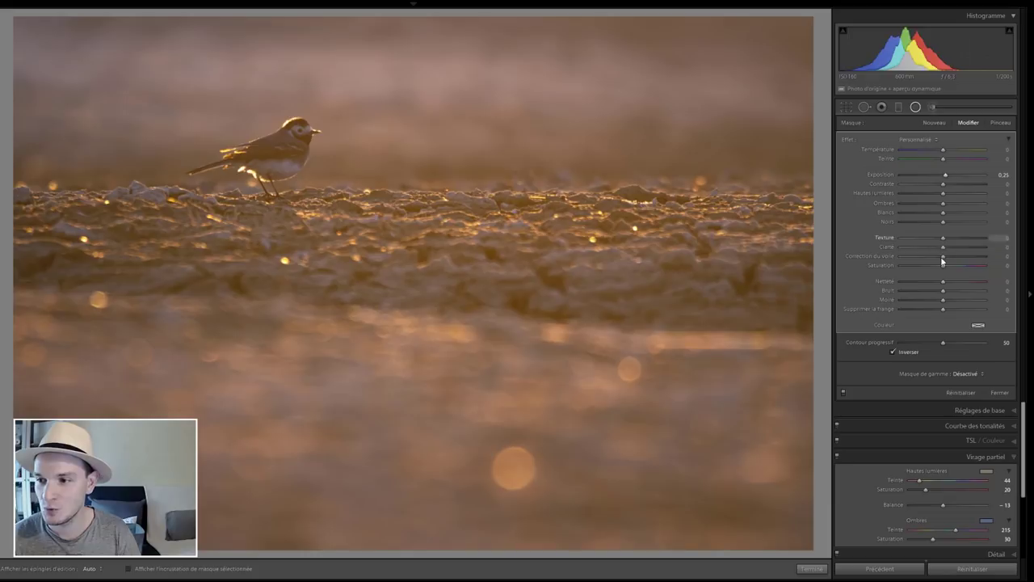
{"action": "left_click", "coordinate": [946, 214]}
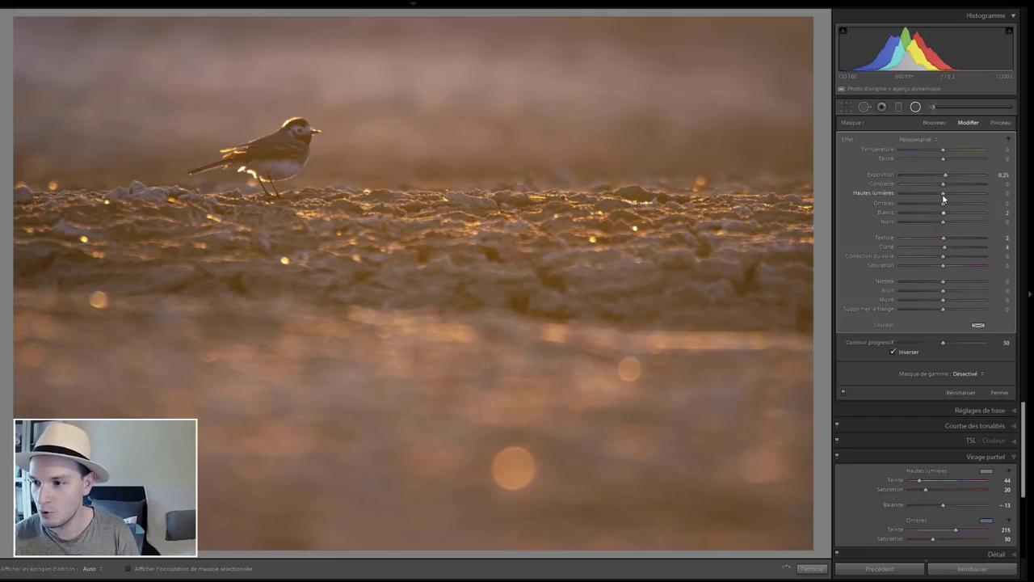
{"action": "left_click", "coordinate": [943, 185]}
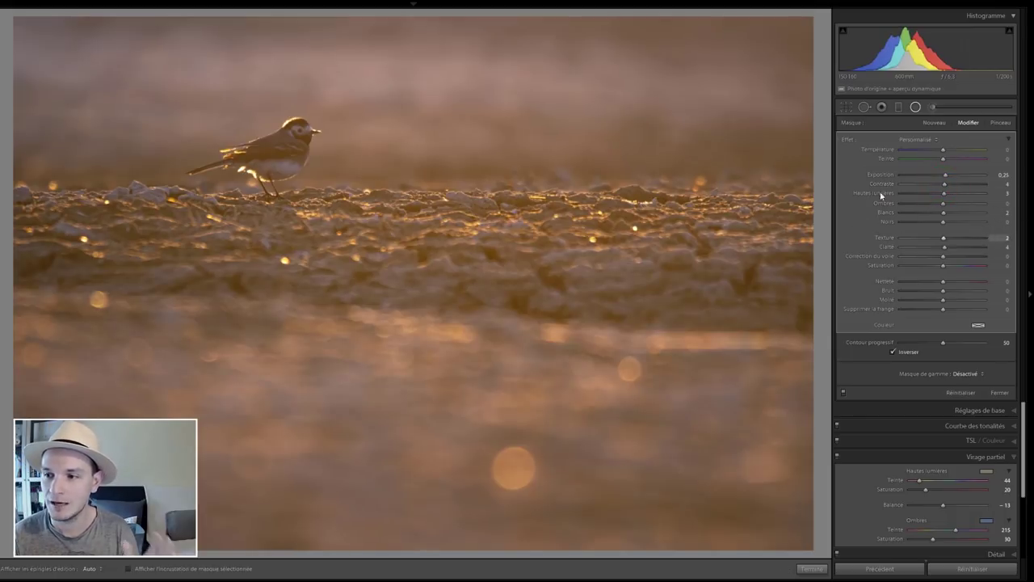
{"action": "left_click", "coordinate": [843, 394]}
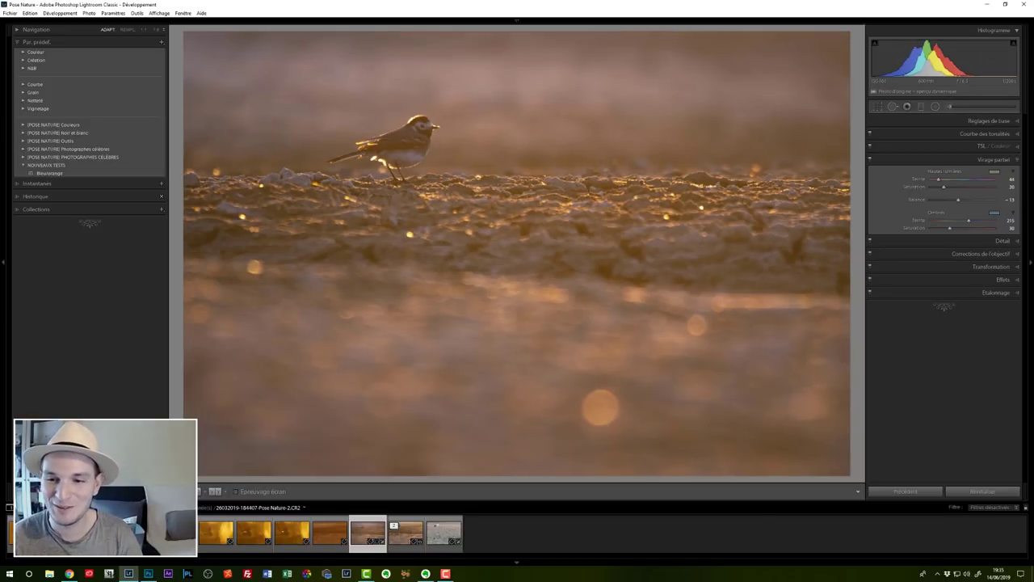
Step: Hide both side panels, show Before/After side by side (Y), and switch to Lights Out
{"action": "left_click", "coordinate": [4, 260]}
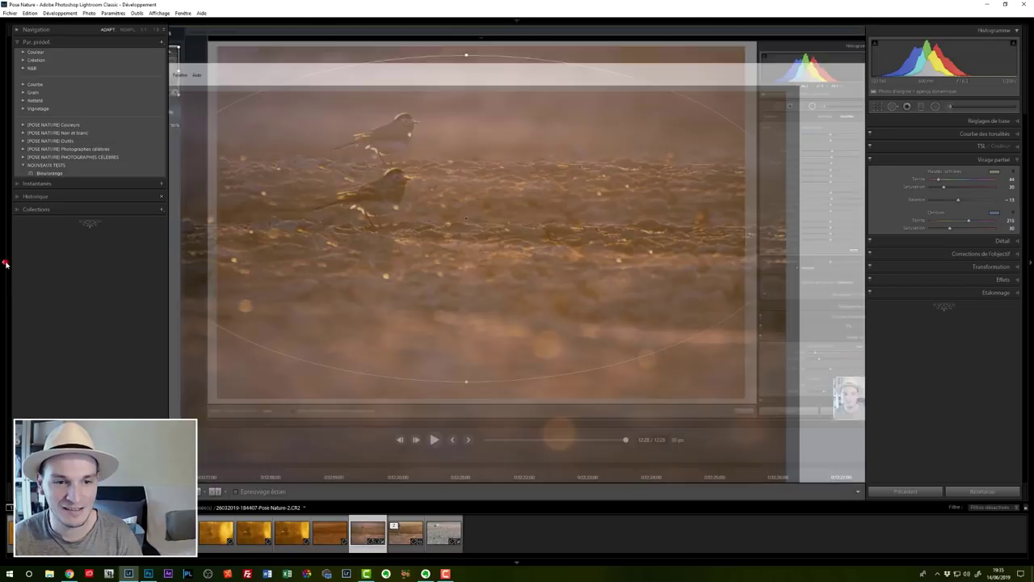
{"action": "left_click", "coordinate": [1031, 261]}
{"action": "key", "text": "y"}
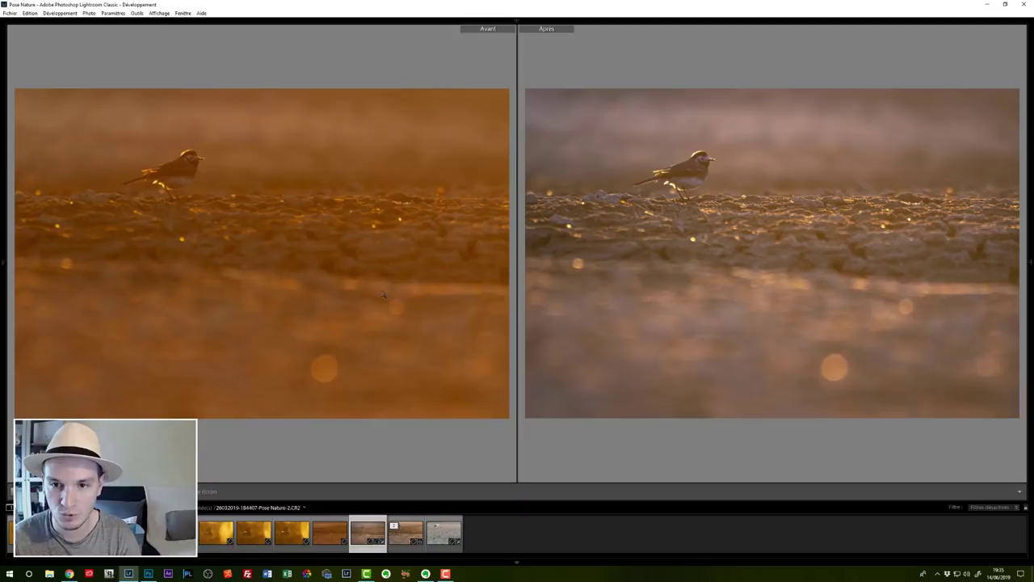
{"action": "key", "text": "l"}
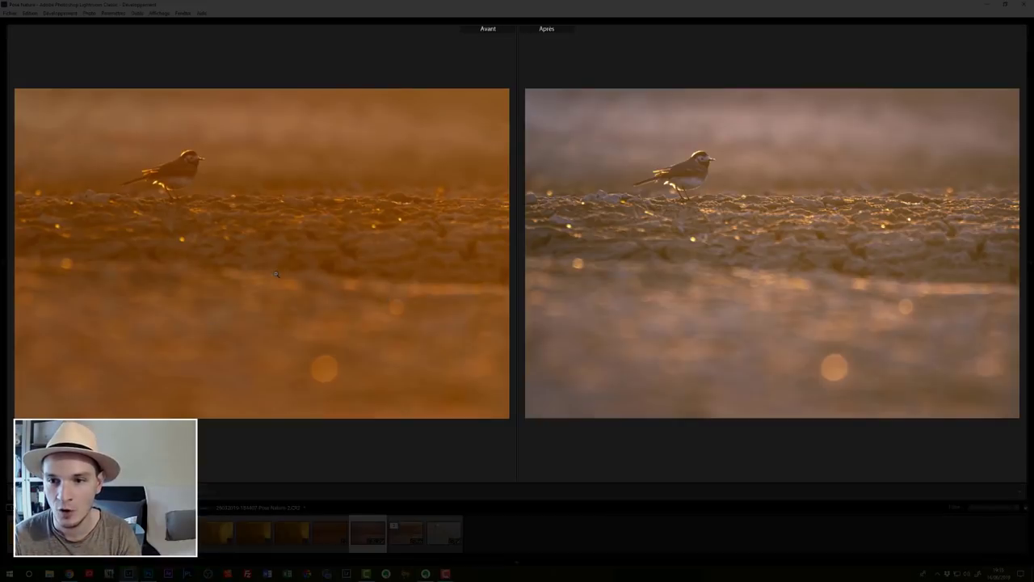
{"action": "key", "text": "l"}
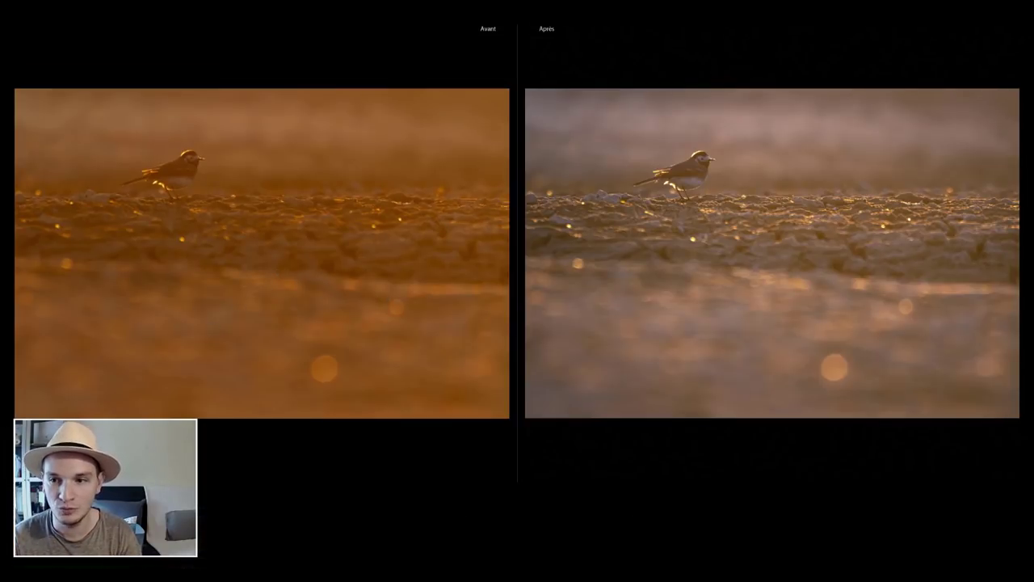